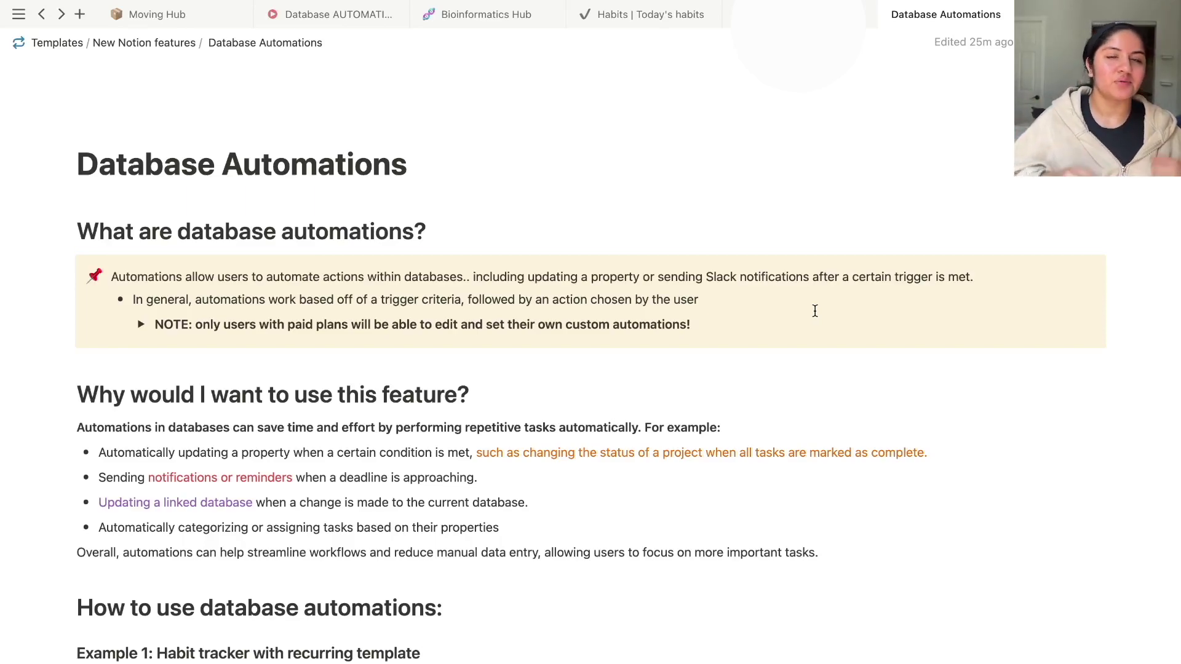
# Place the caret at the end of the first heading and scroll down to the Habits table
pyautogui.click(513, 238)
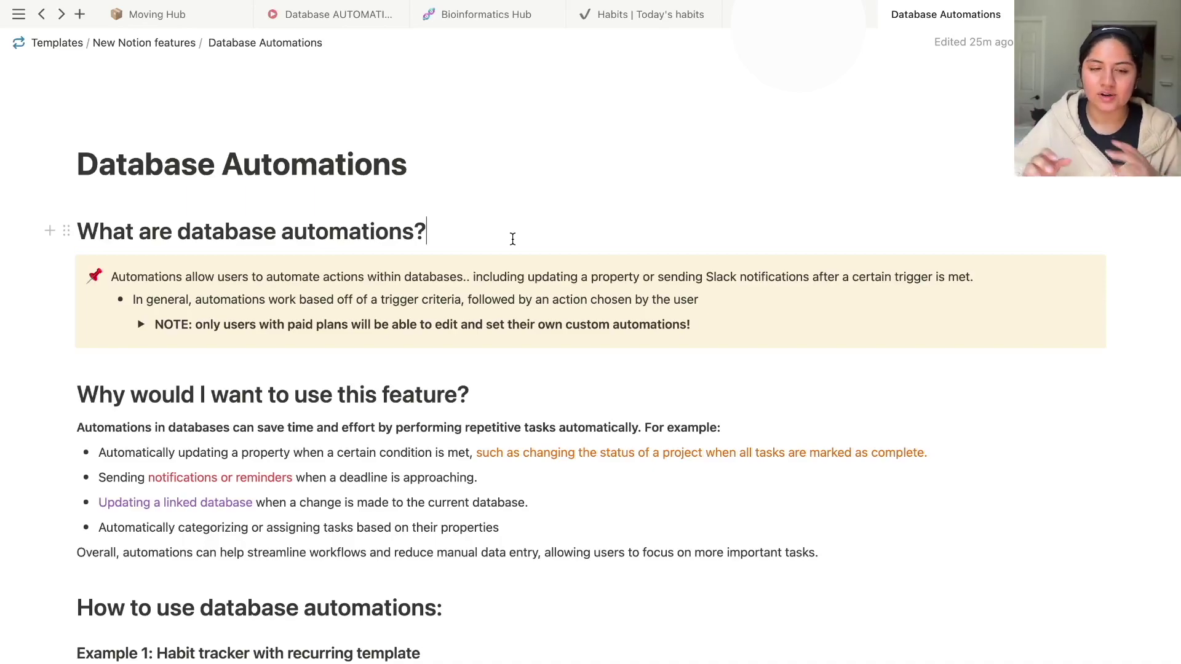
pyautogui.scroll(-3, 513, 239)
pyautogui.scroll(-12, 513, 239)
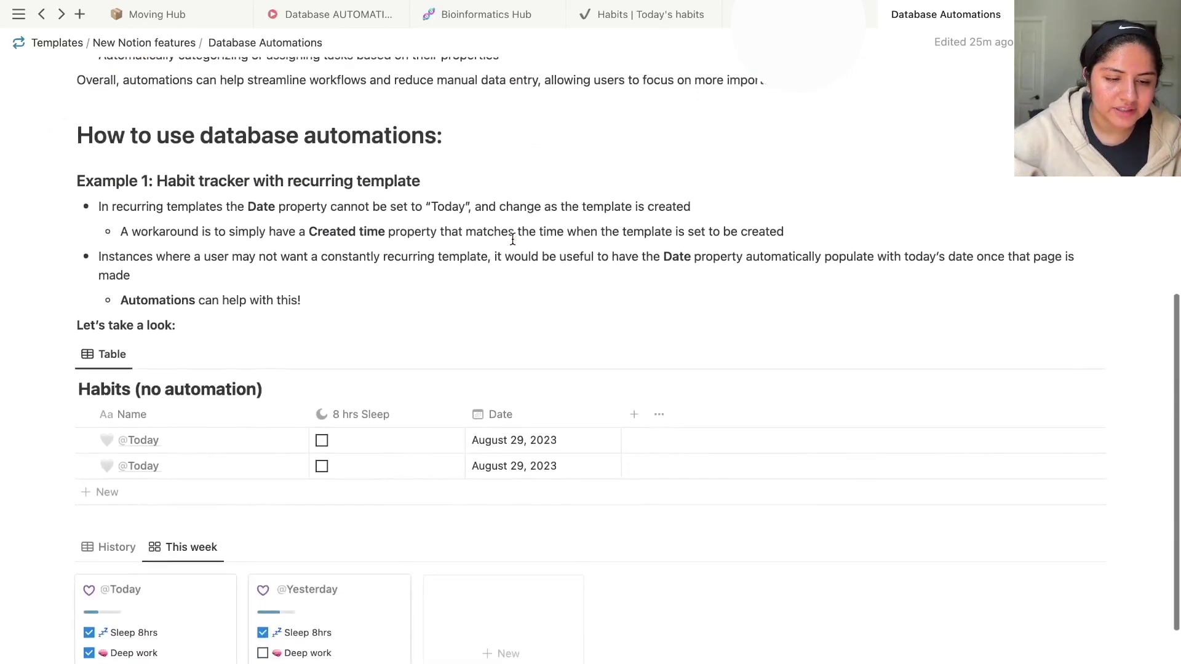
# Discard a new Habits automation draft, then expand the paid-plans note's Pricing & permissions details
pyautogui.click(963, 355)
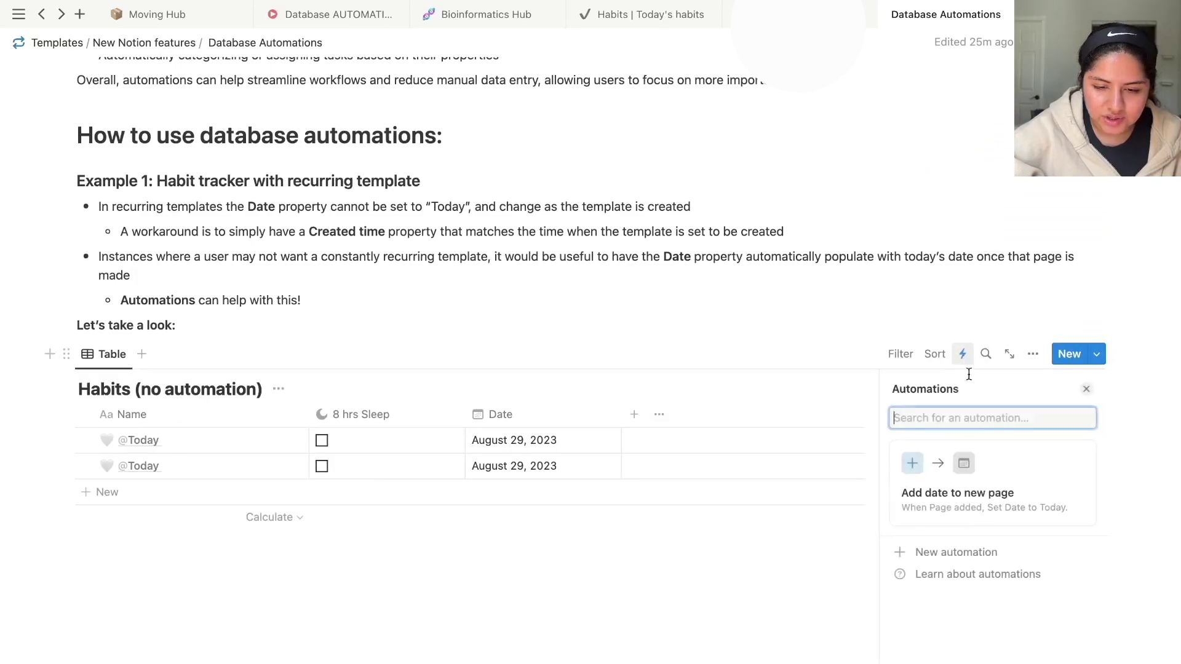
pyautogui.click(953, 550)
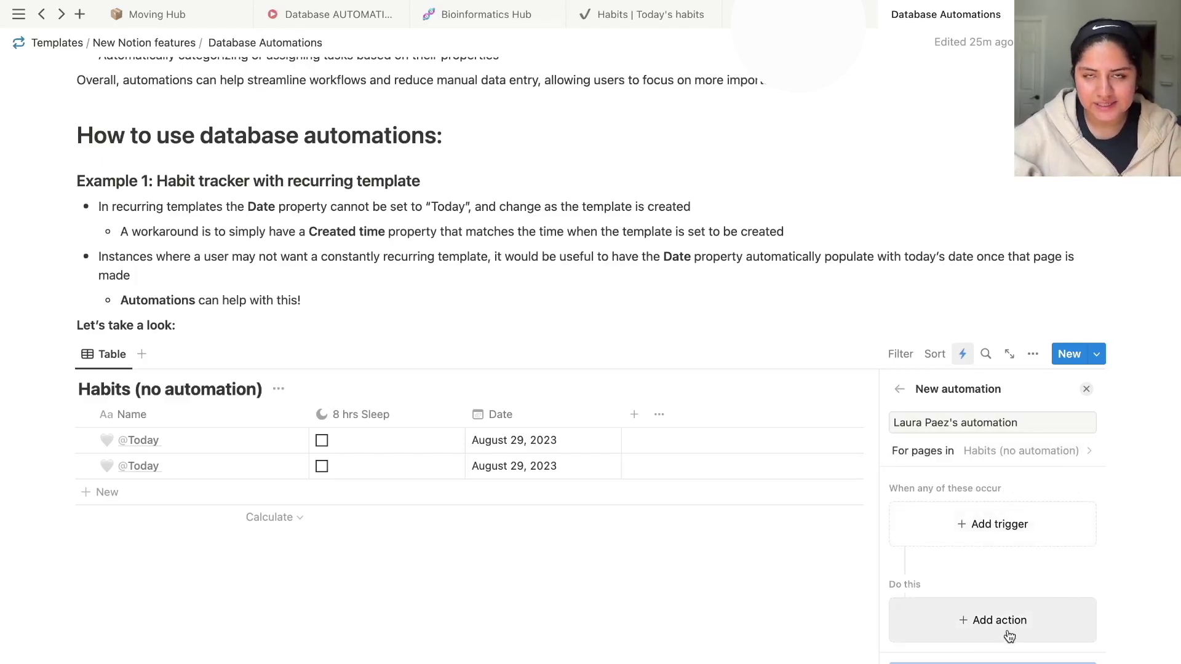
pyautogui.click(1086, 389)
pyautogui.click(664, 402)
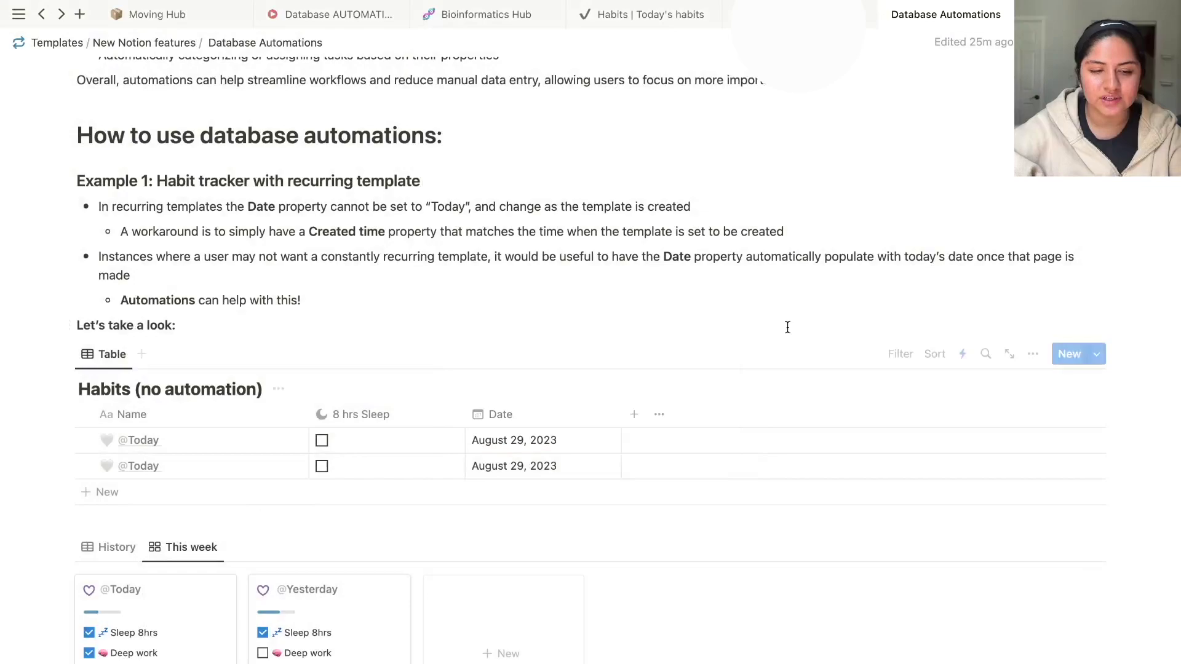
pyautogui.scroll(8, 786, 330)
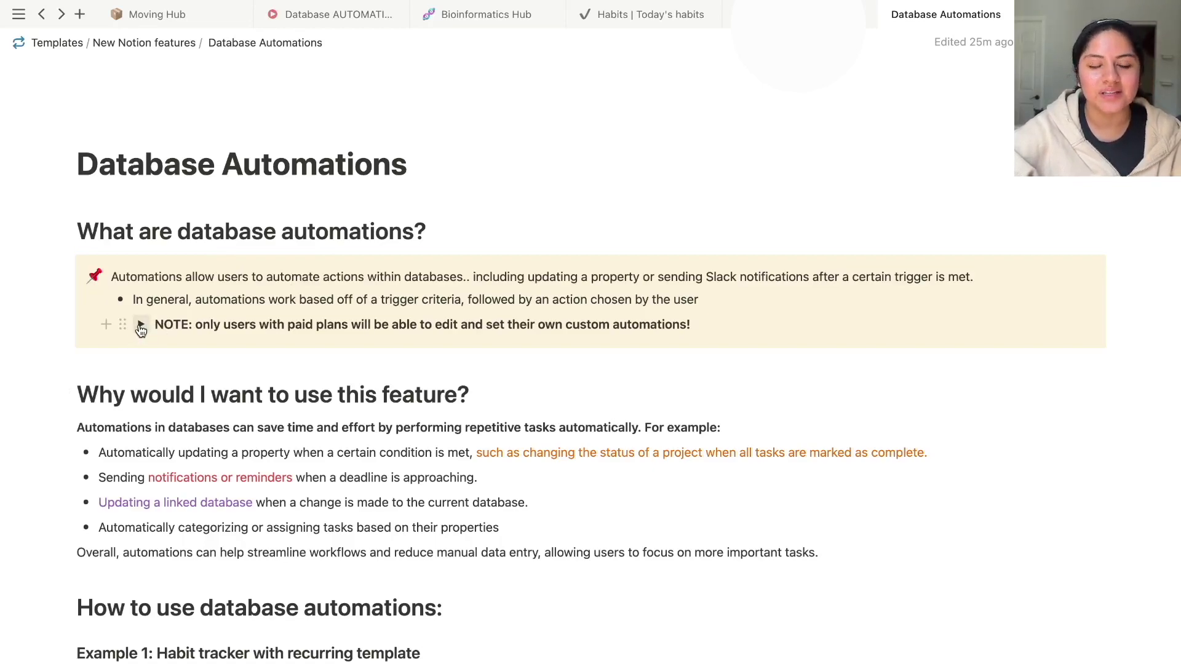
pyautogui.click(140, 326)
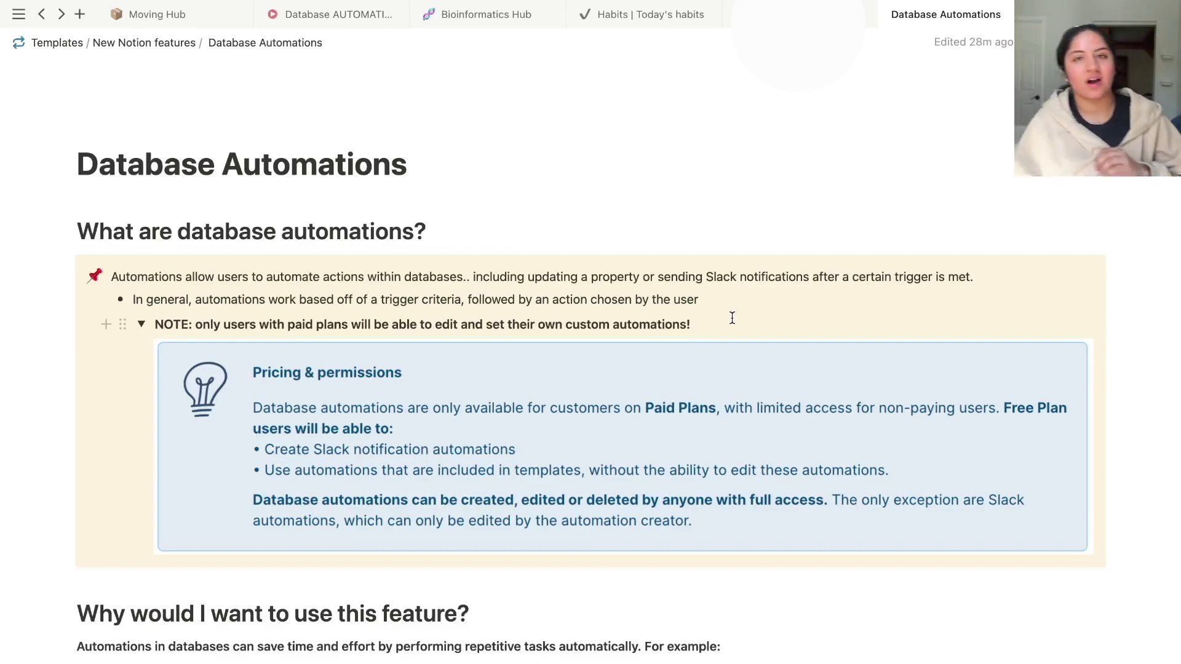
pyautogui.scroll(-8, 732, 318)
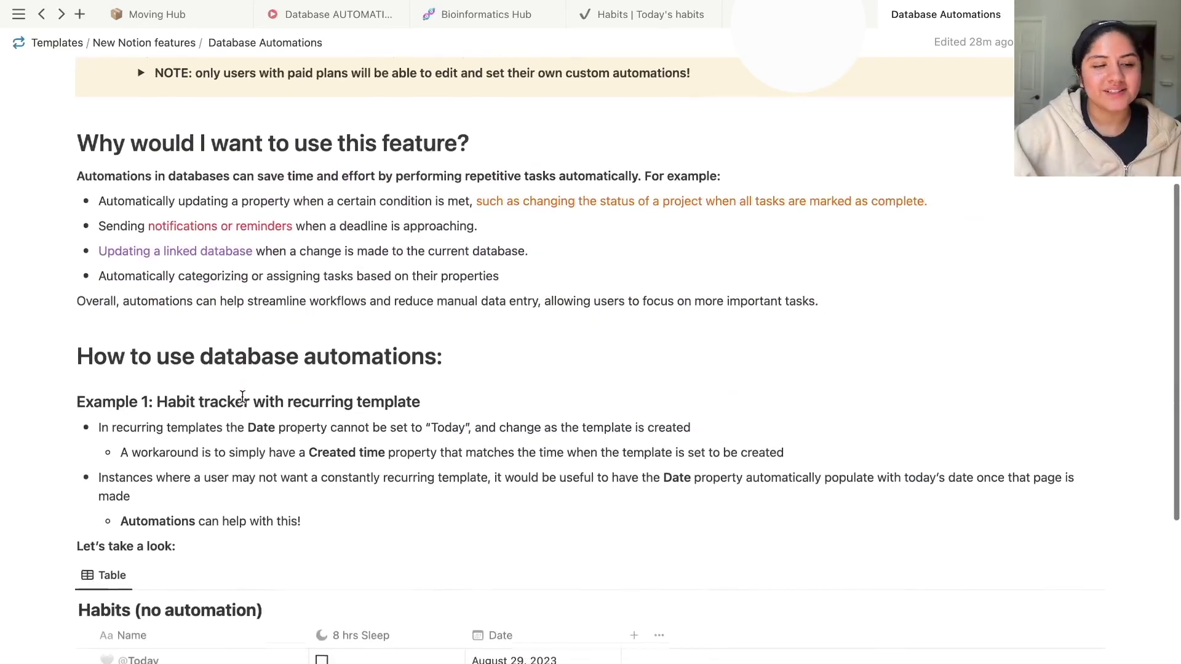
pyautogui.scroll(1, 243, 397)
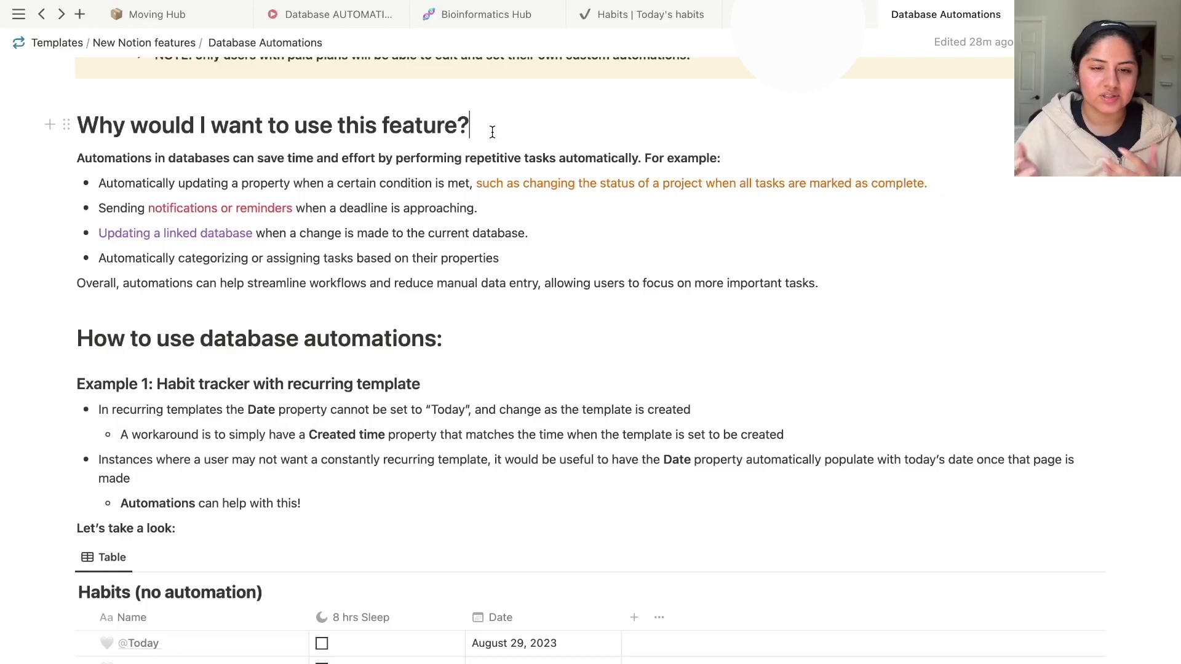
pyautogui.click(329, 211)
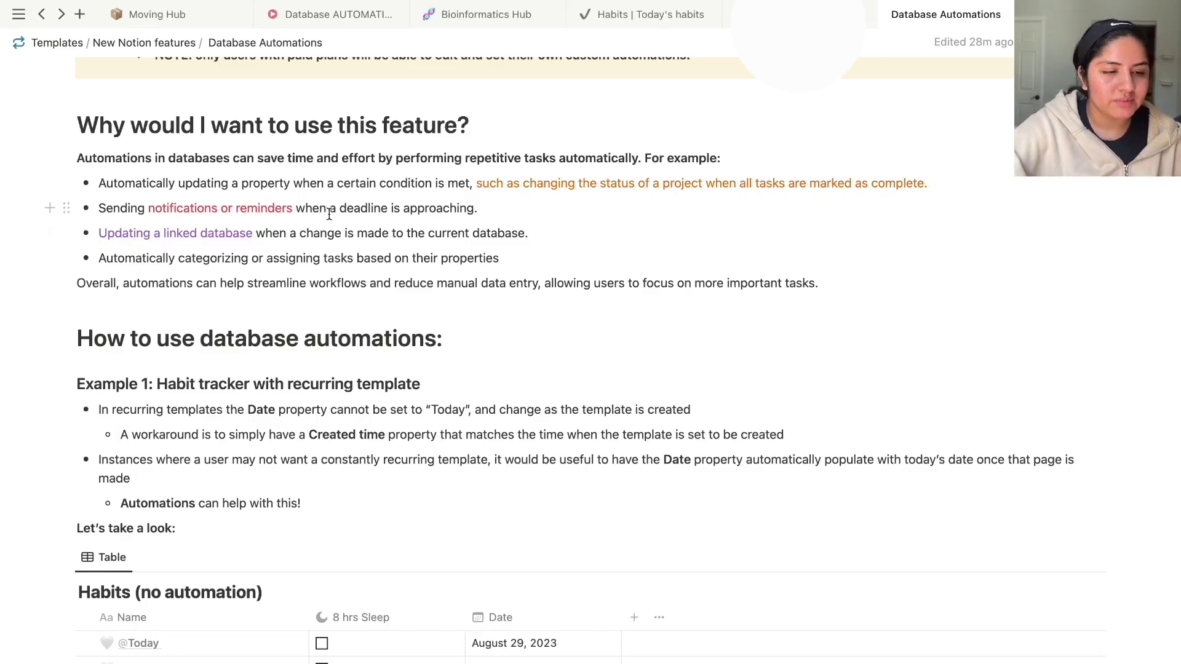
pyautogui.click(288, 233)
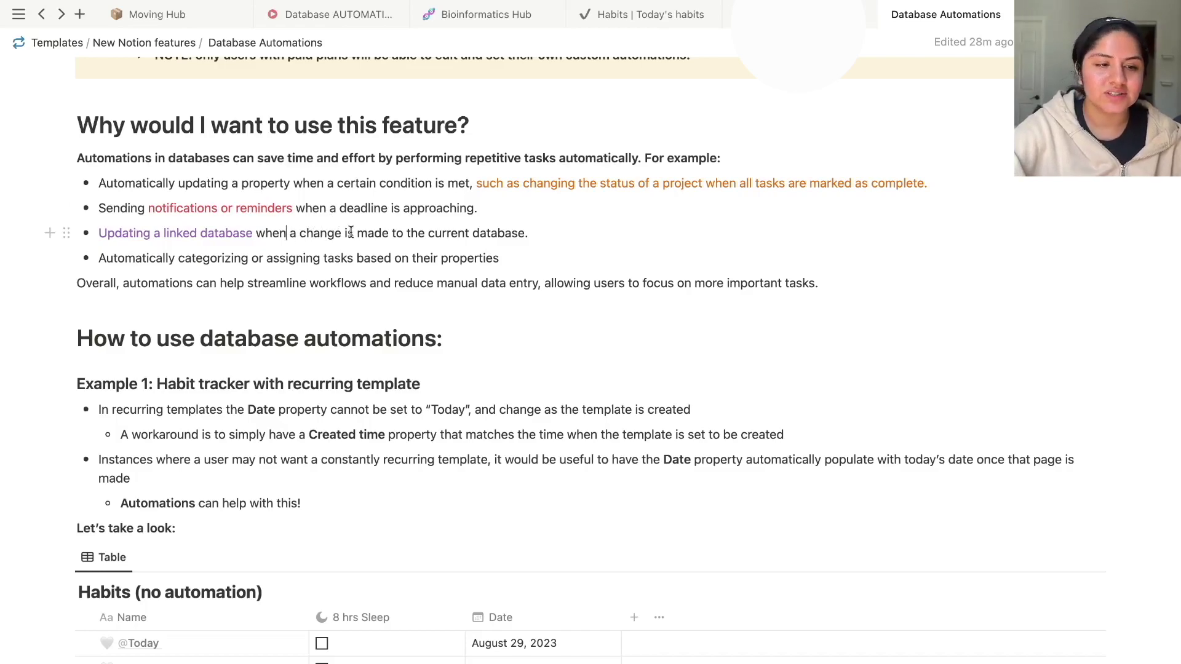
pyautogui.click(540, 235)
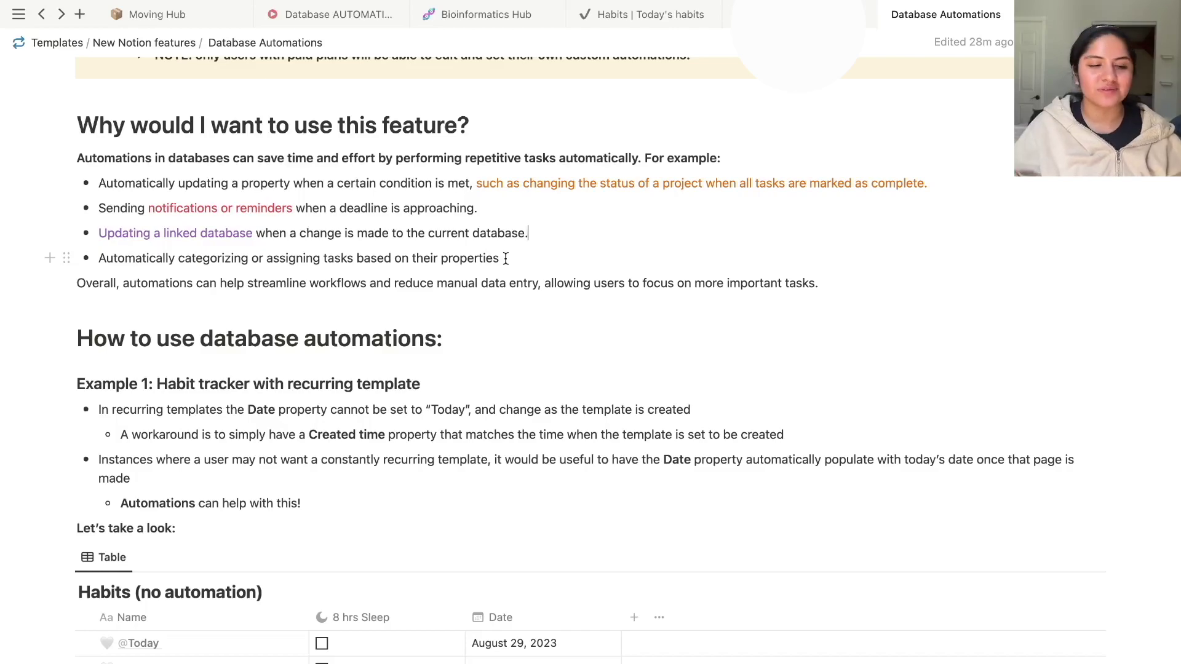
pyautogui.scroll(-5, 495, 384)
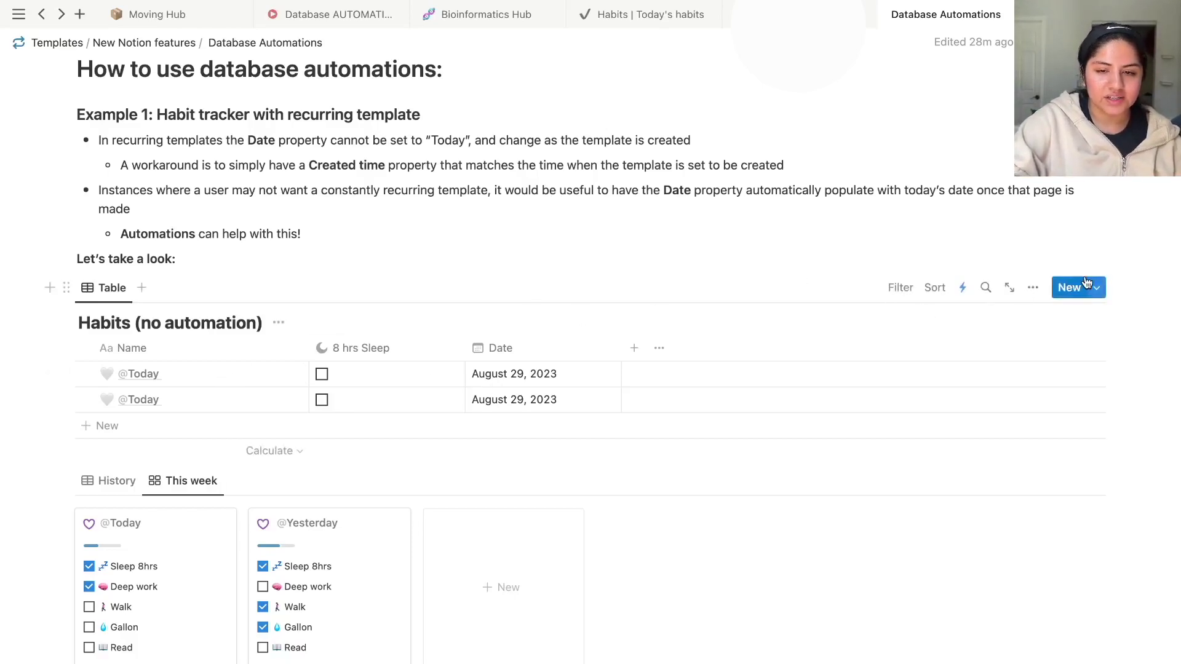
pyautogui.click(1097, 287)
pyautogui.click(1154, 343)
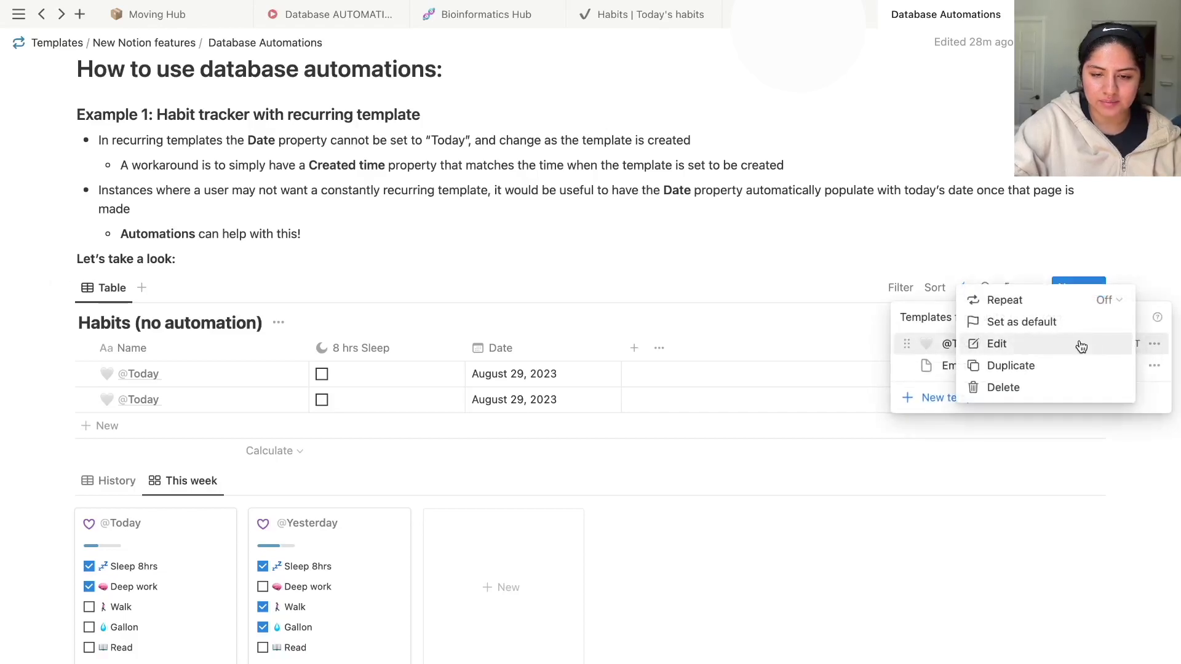
pyautogui.click(1081, 346)
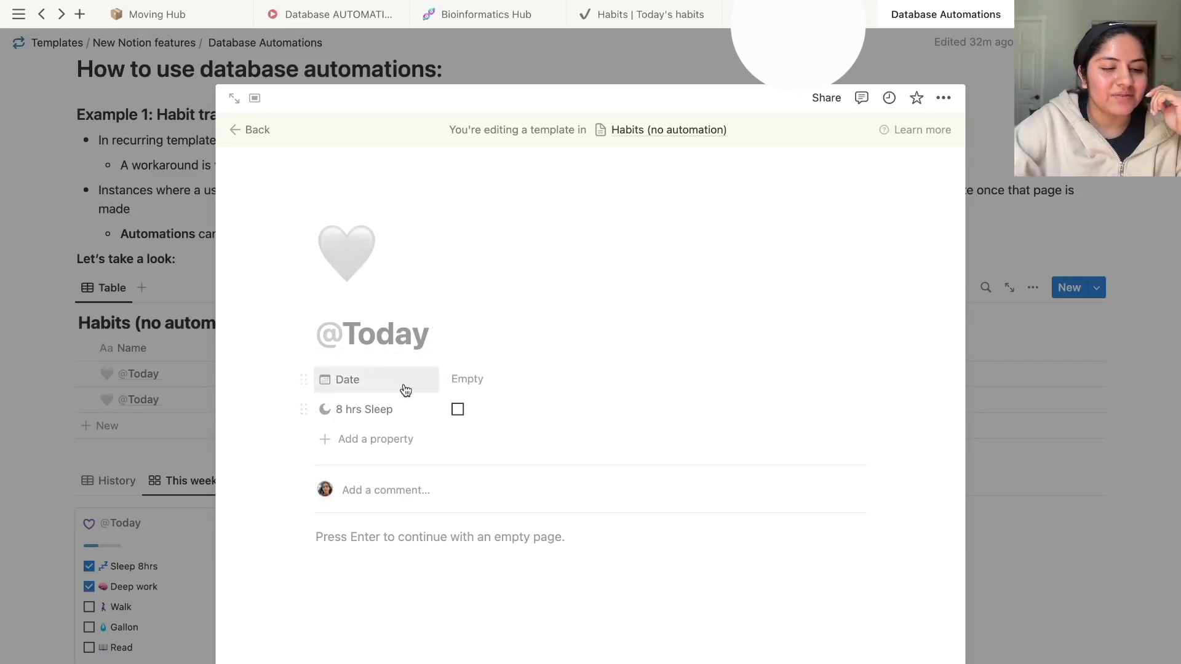
pyautogui.click(490, 383)
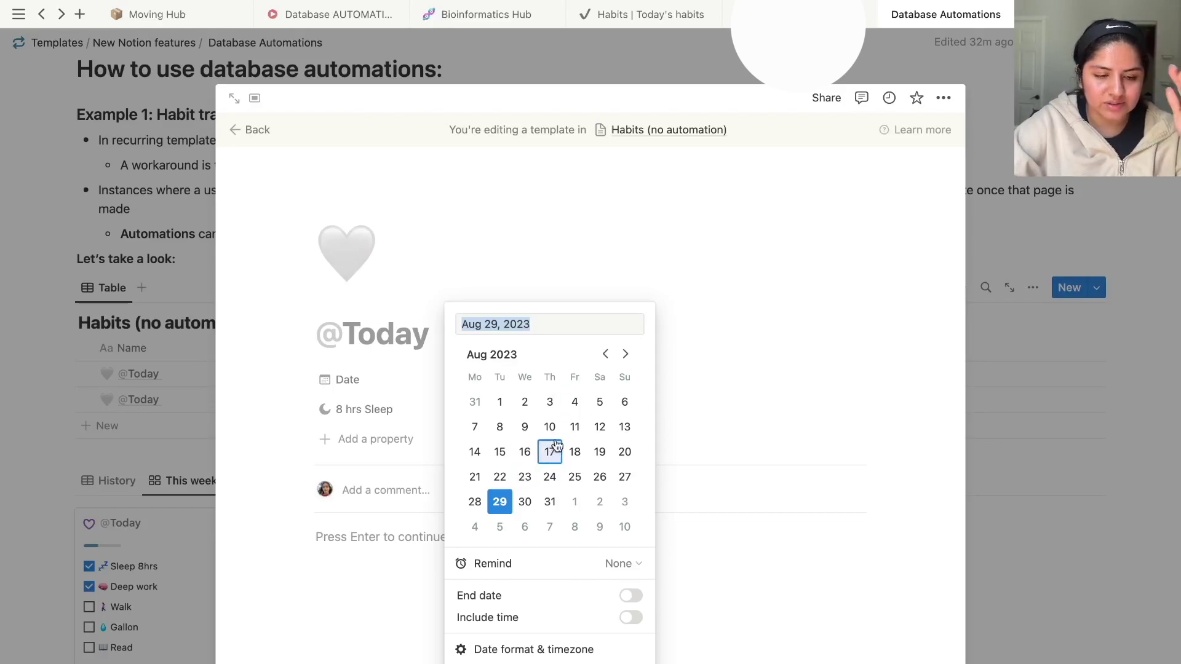
pyautogui.click(541, 181)
pyautogui.click(255, 130)
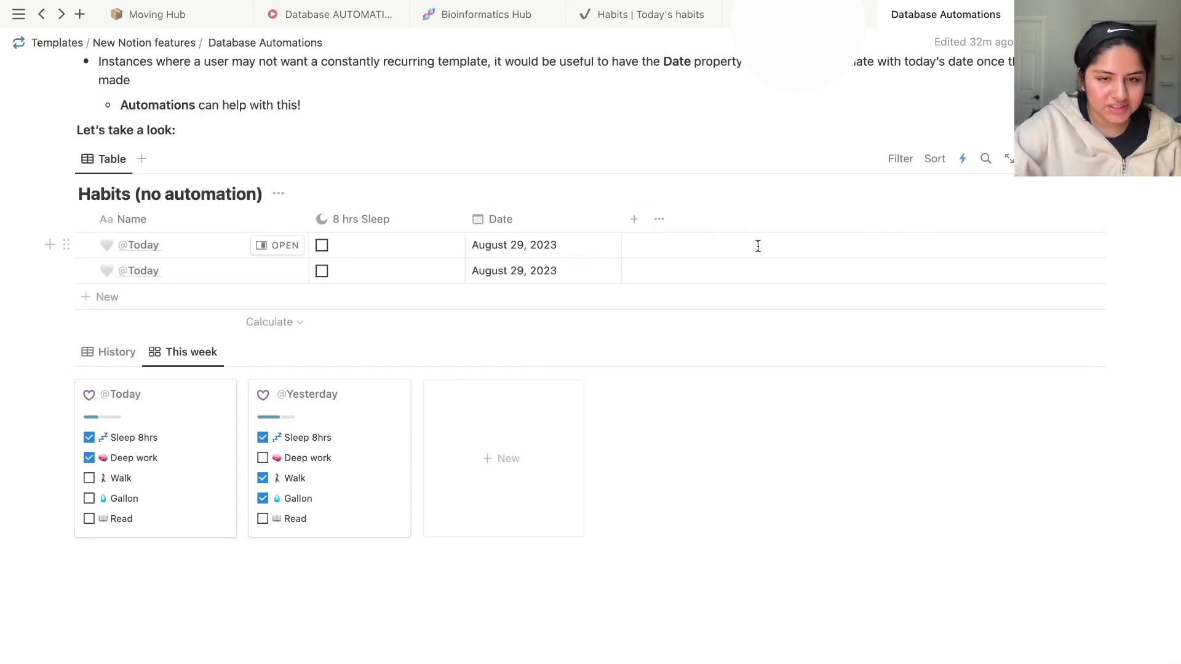
# Open the Habits table's Automations panel, which lists 'Add date to new page'
pyautogui.scroll(2, 759, 245)
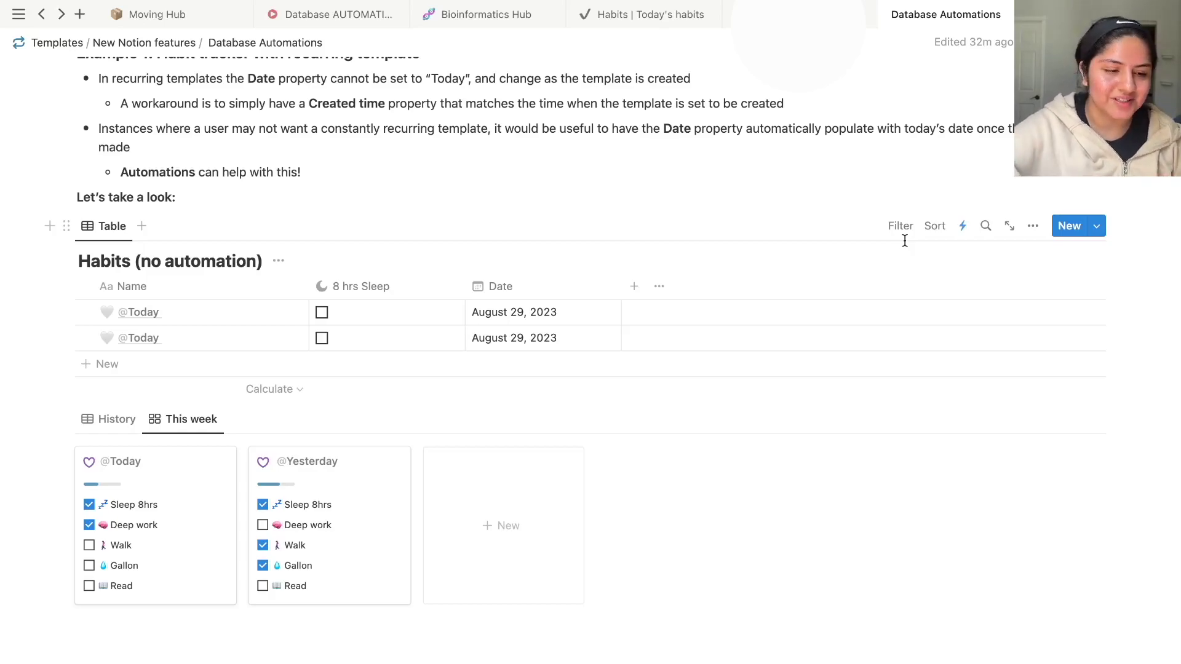
pyautogui.click(963, 226)
# Open the 'Add date to new page' automation for editing and look over its settings
pyautogui.click(1075, 333)
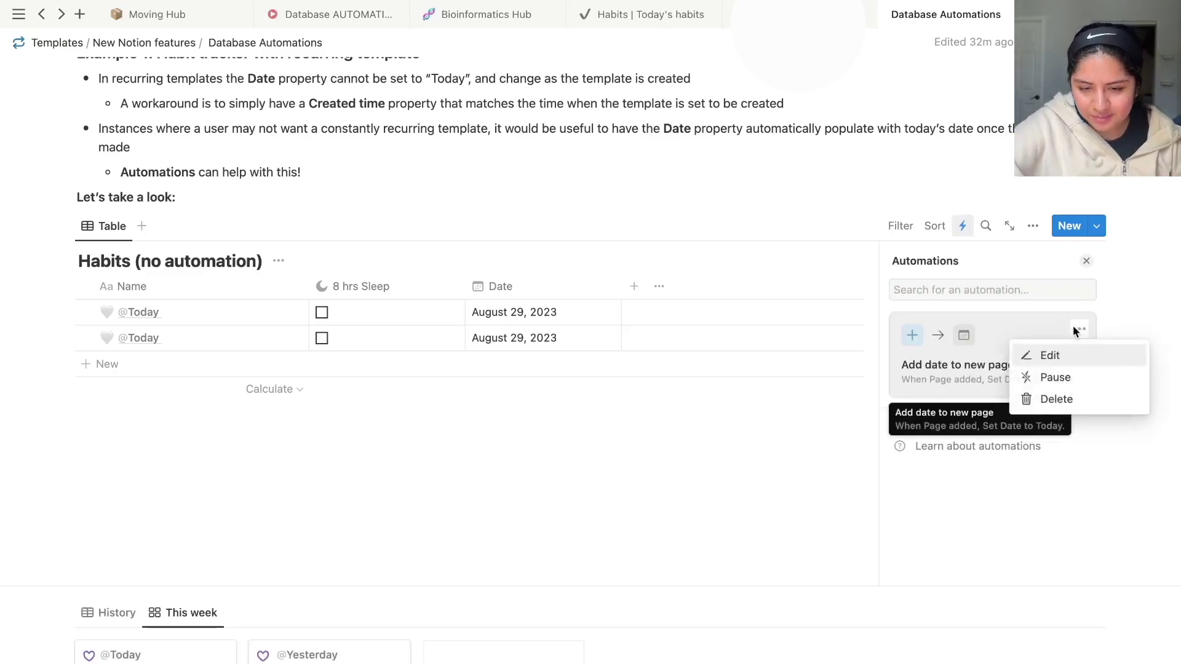
pyautogui.click(1070, 353)
pyautogui.scroll(-2, 1071, 353)
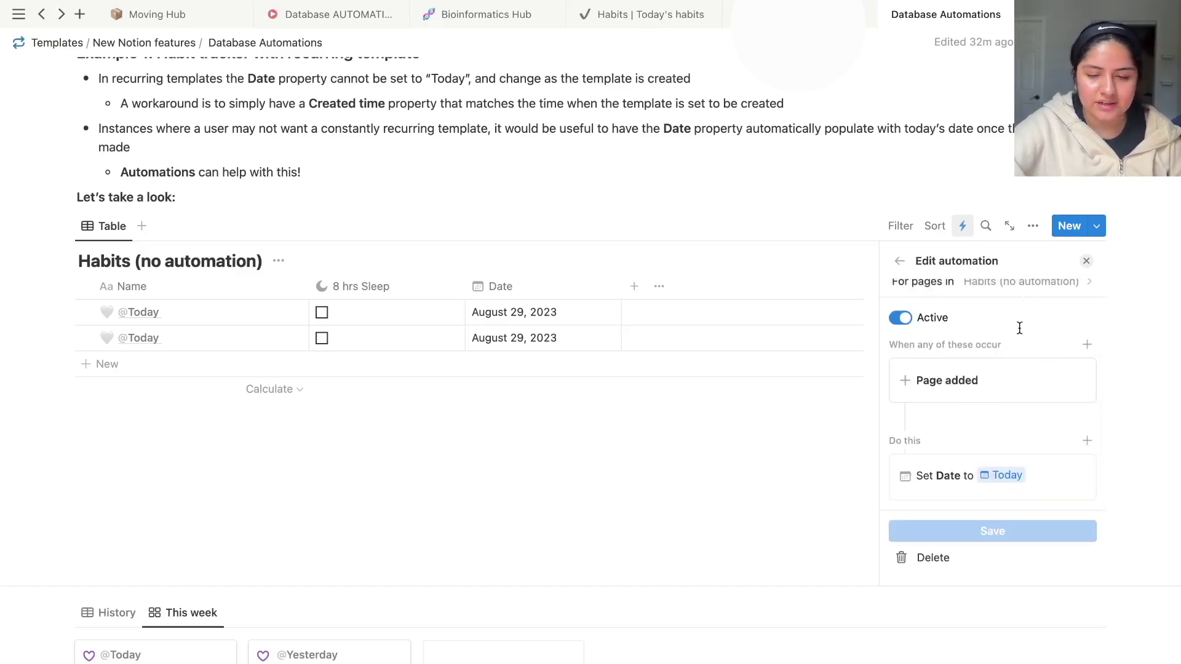
pyautogui.scroll(2, 1018, 327)
pyautogui.scroll(-2, 1018, 329)
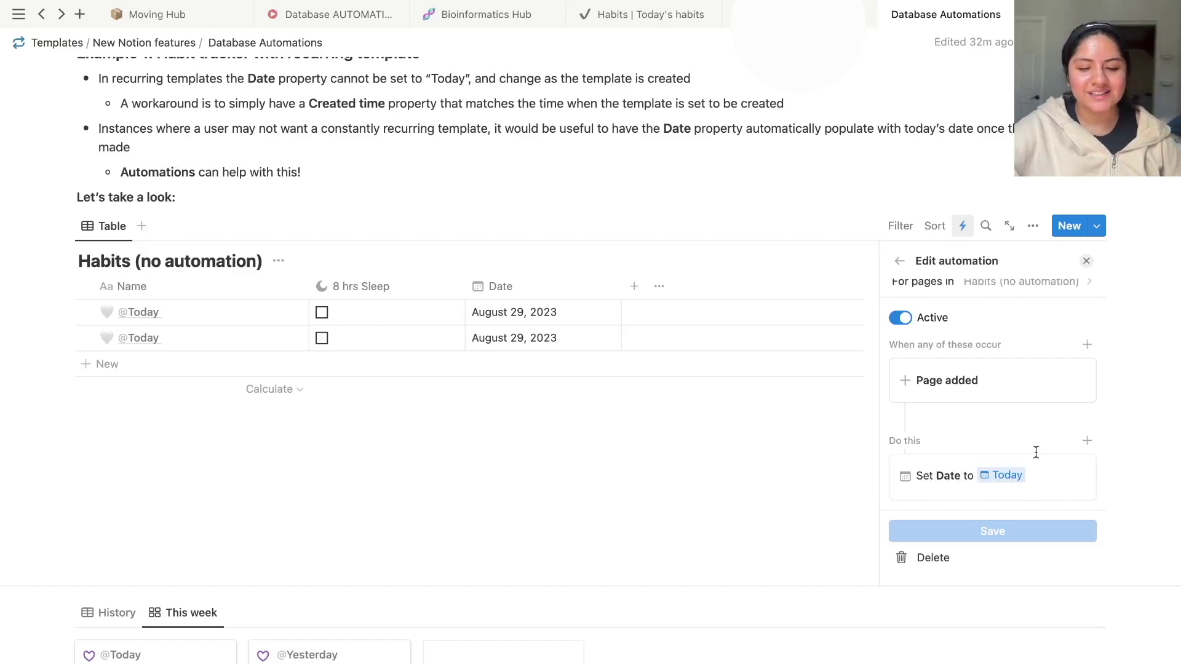
# Review the Set Date options and Pick a date calendar, then leave the editor unchanged
pyautogui.click(1074, 477)
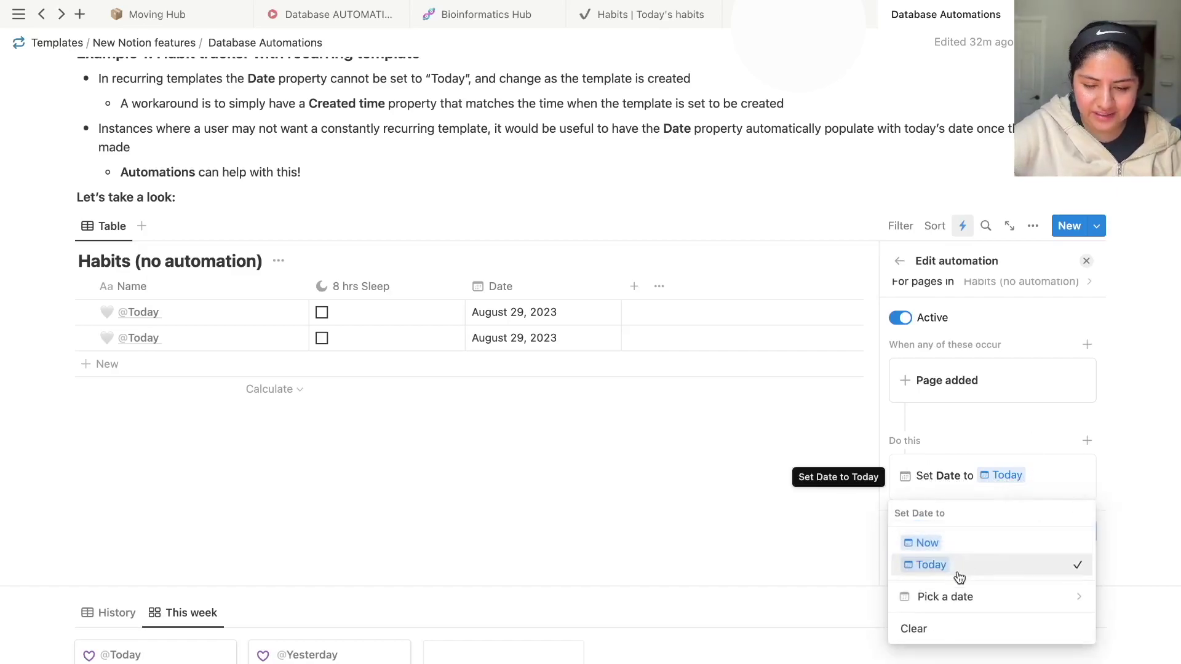
pyautogui.click(956, 596)
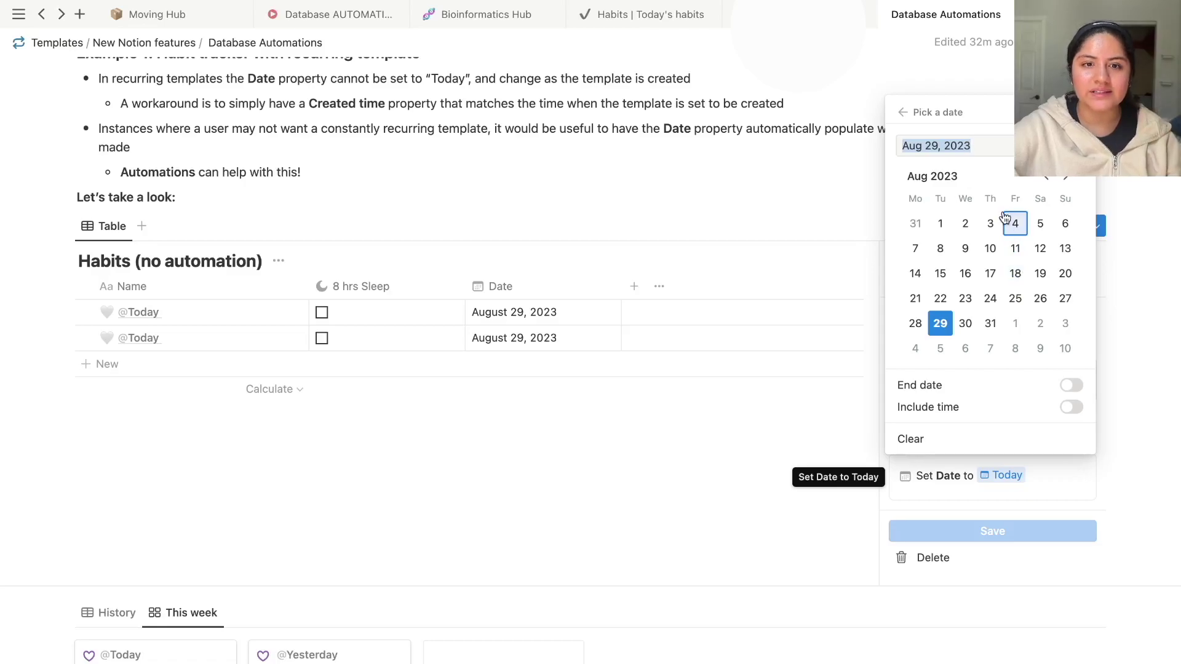
pyautogui.click(903, 112)
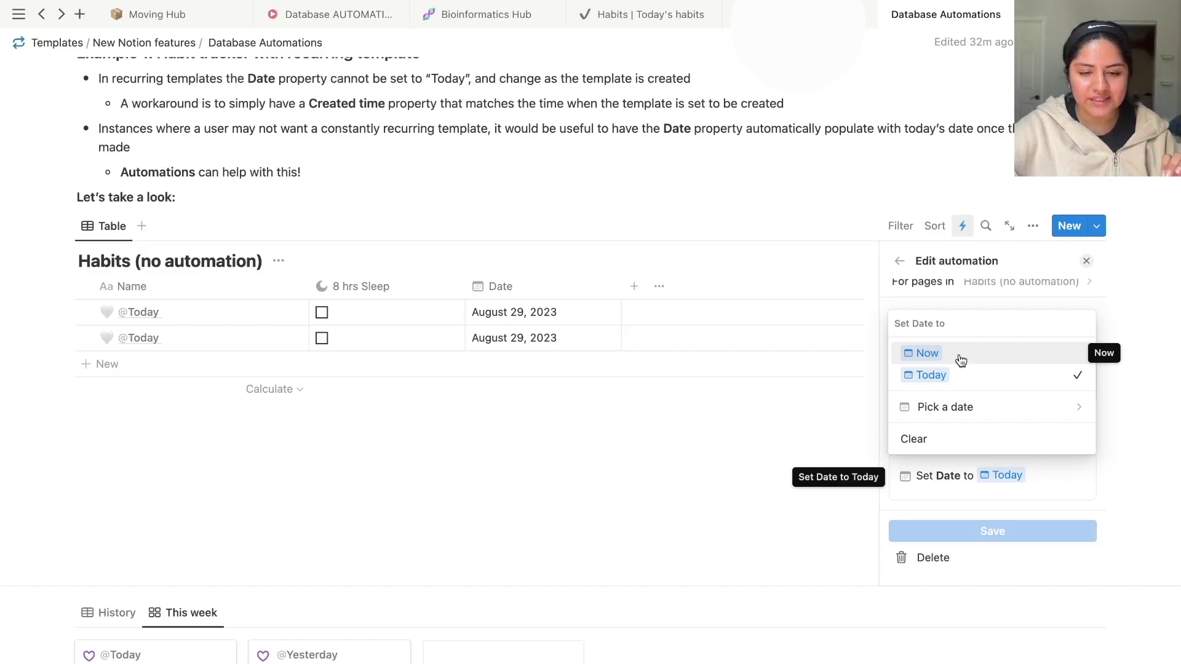
pyautogui.press('Escape')
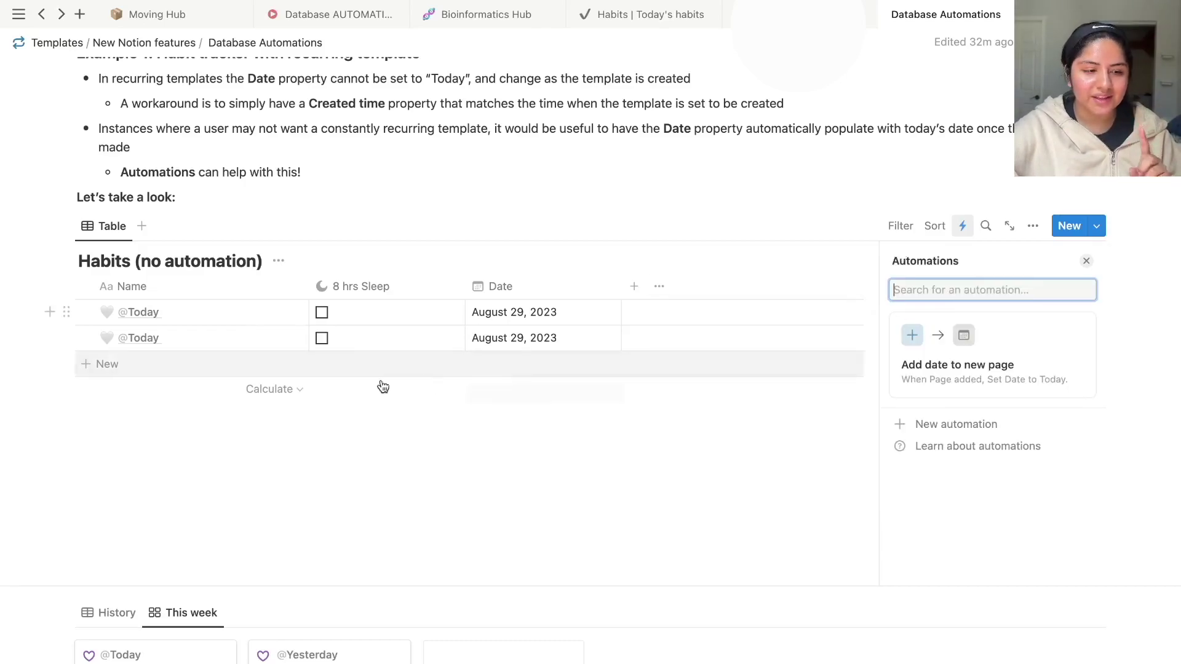
# Pause the 'Add date to new page' automation and save it
pyautogui.click(1001, 365)
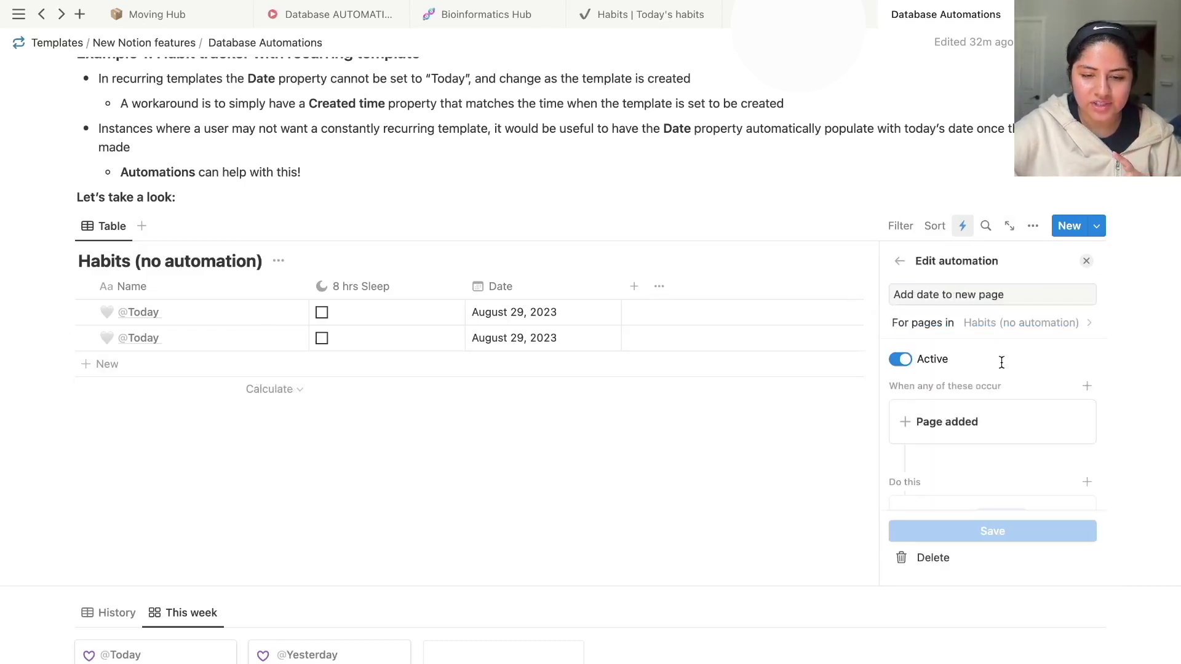
pyautogui.click(900, 359)
pyautogui.click(978, 532)
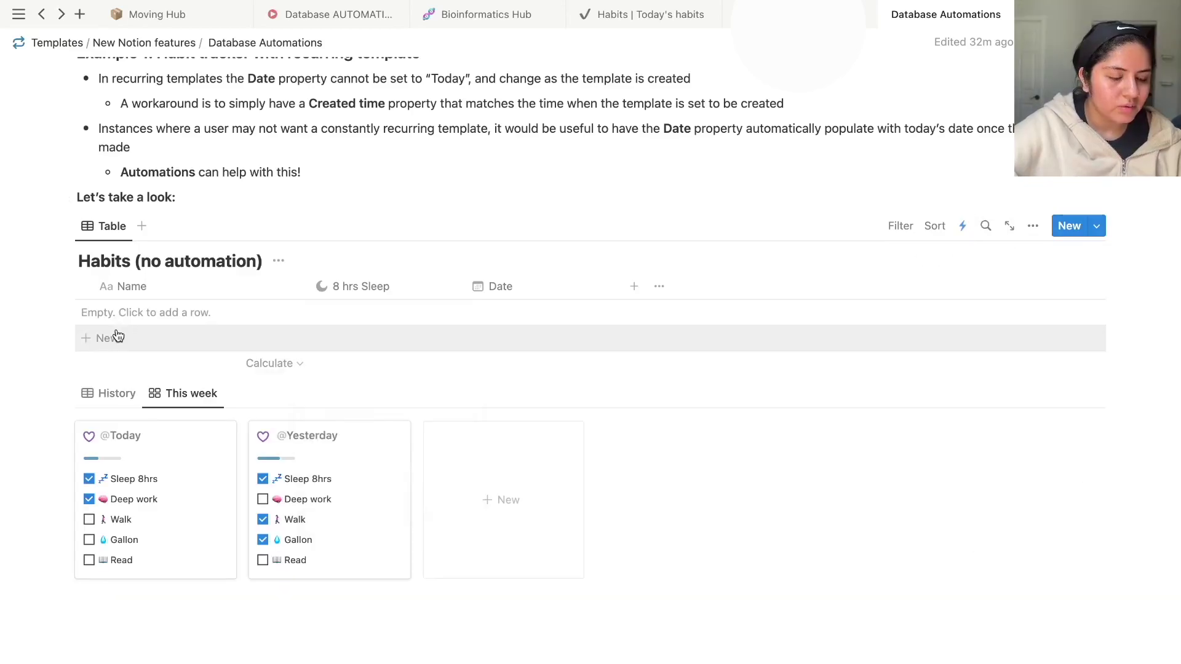
pyautogui.click(118, 336)
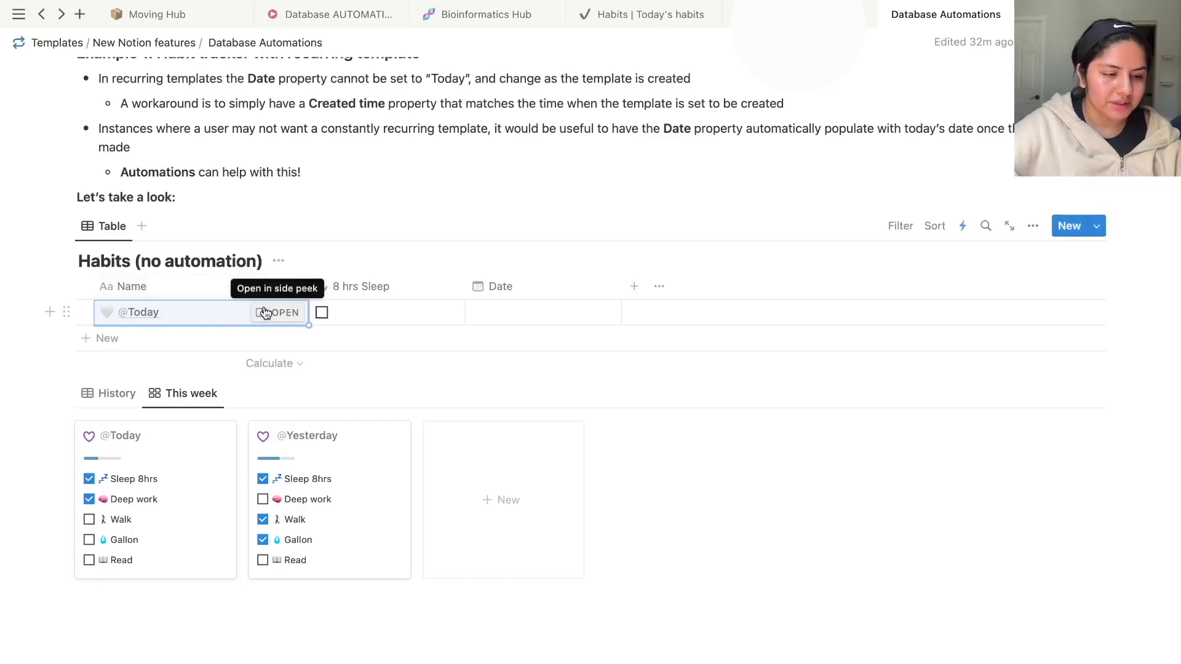
pyautogui.click(264, 312)
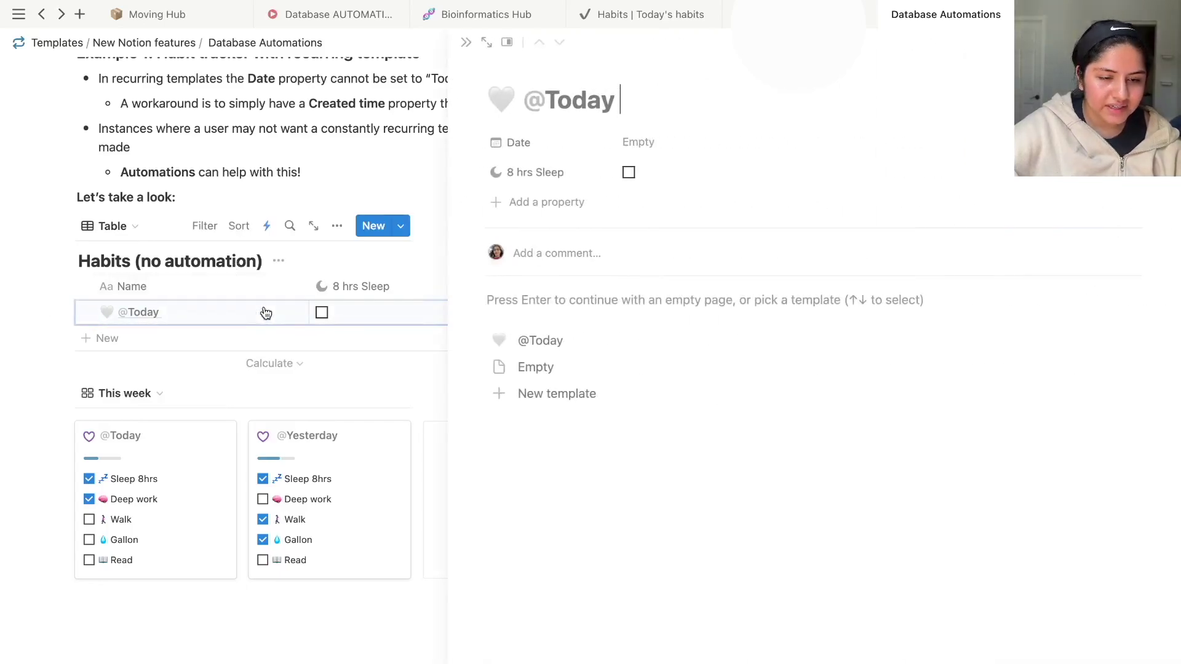
pyautogui.click(670, 142)
pyautogui.click(670, 356)
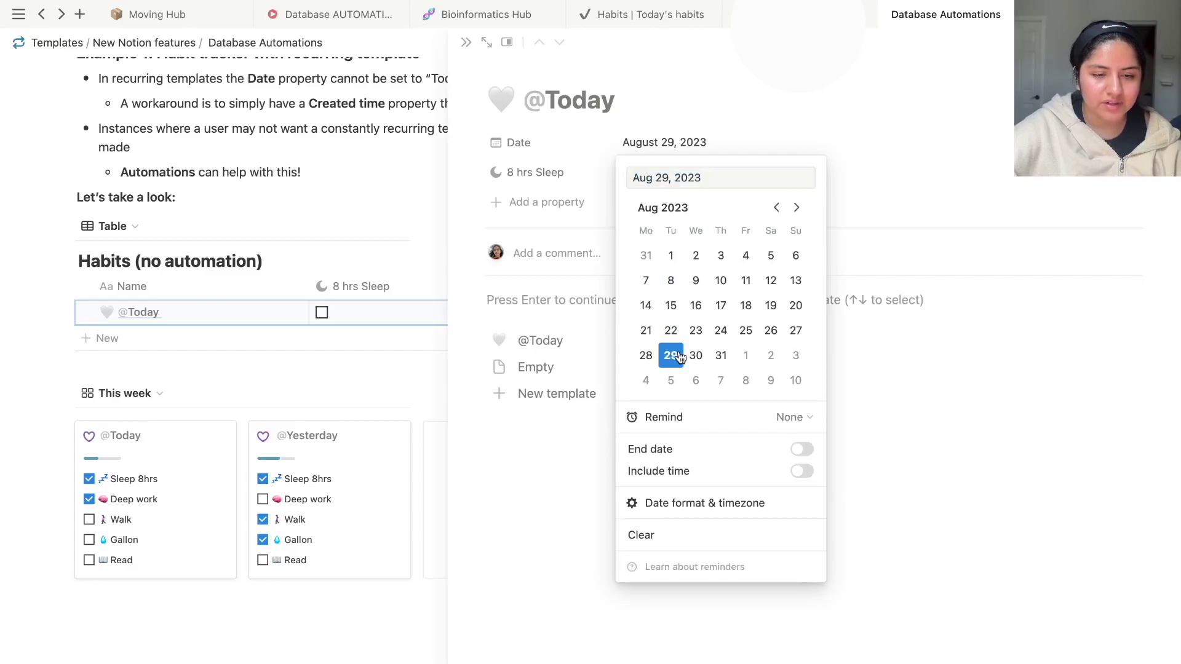
pyautogui.click(698, 118)
pyautogui.click(466, 42)
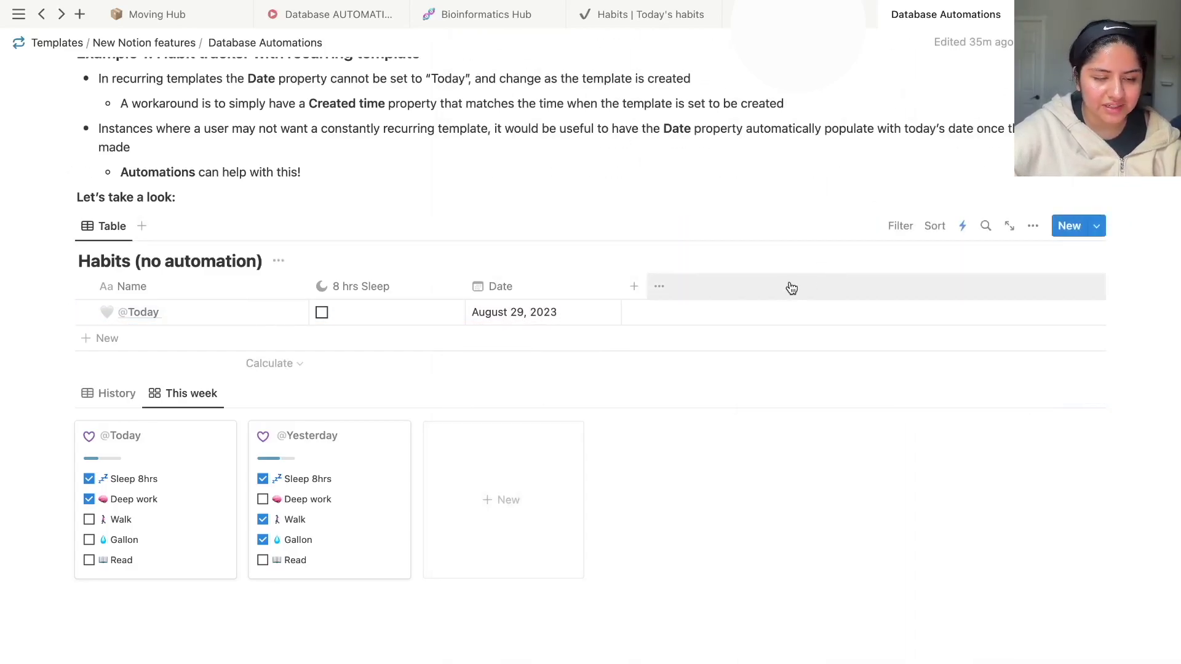
pyautogui.click(568, 311)
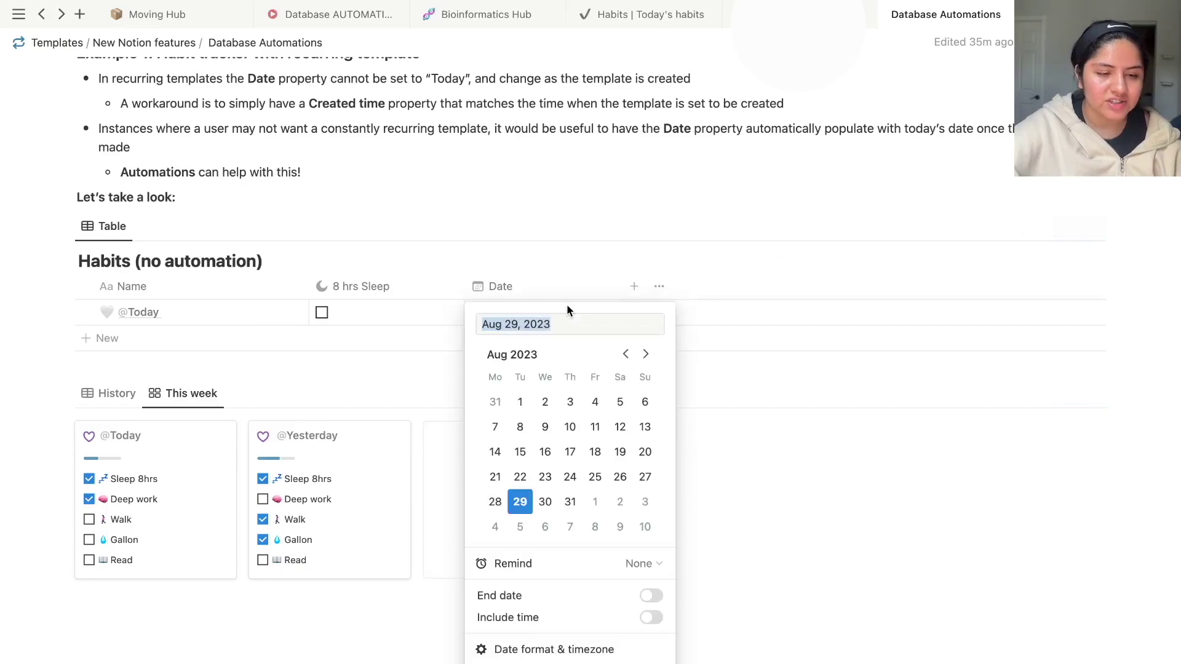
pyautogui.click(530, 184)
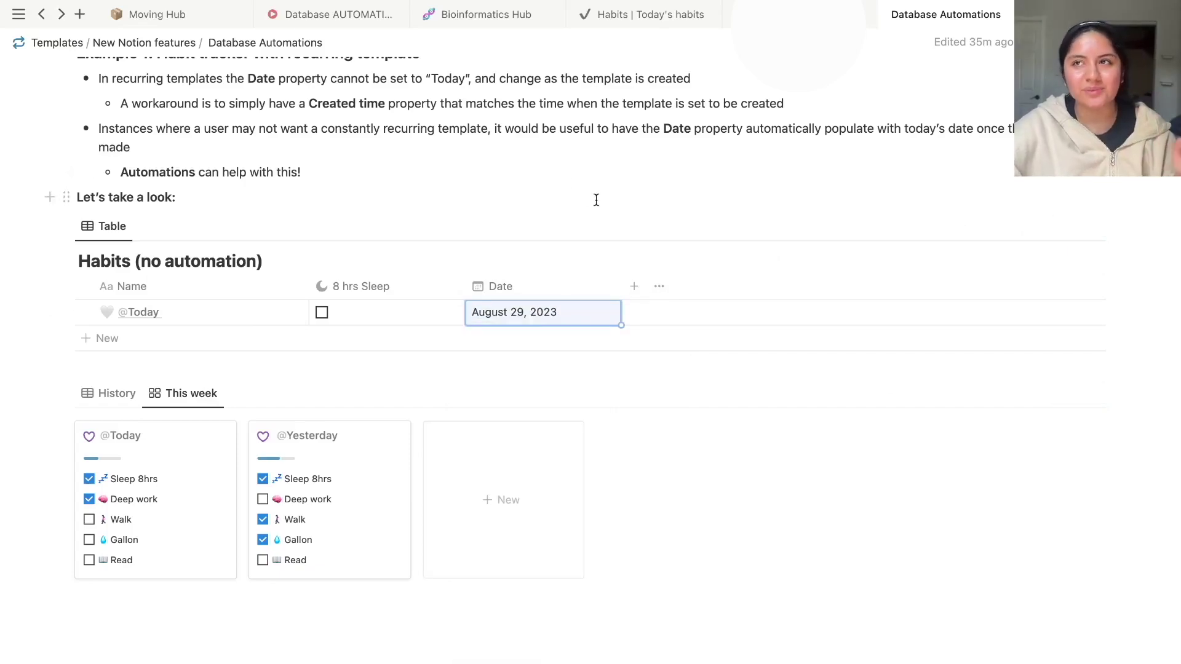
pyautogui.click(963, 227)
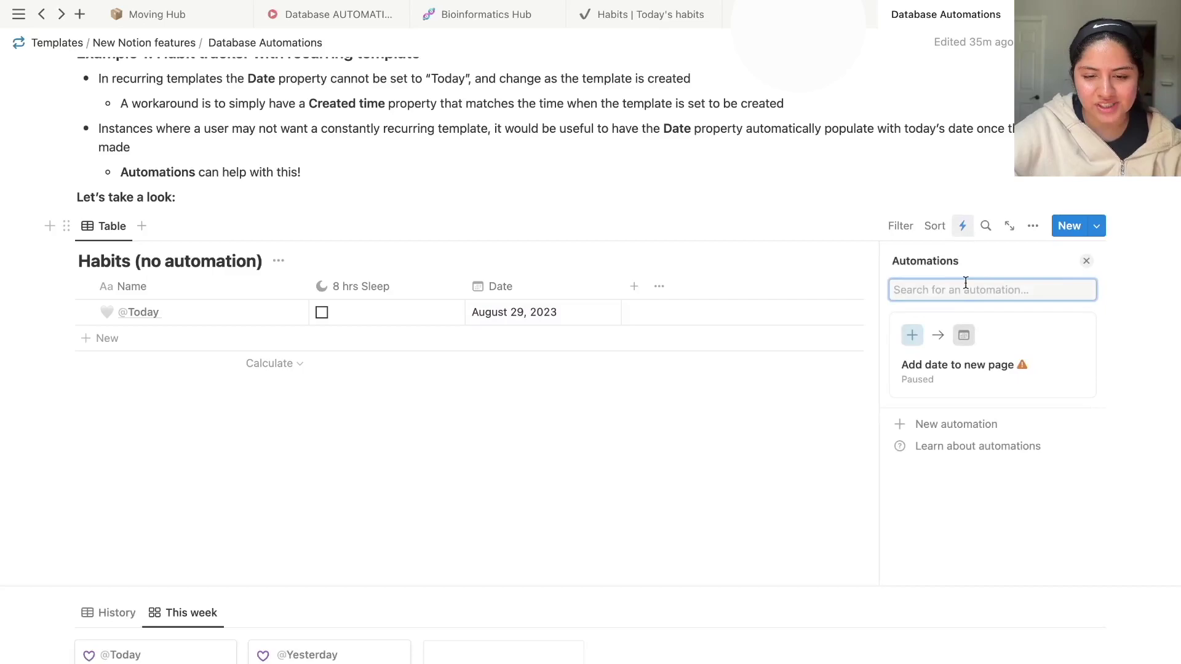
pyautogui.click(953, 395)
pyautogui.click(901, 360)
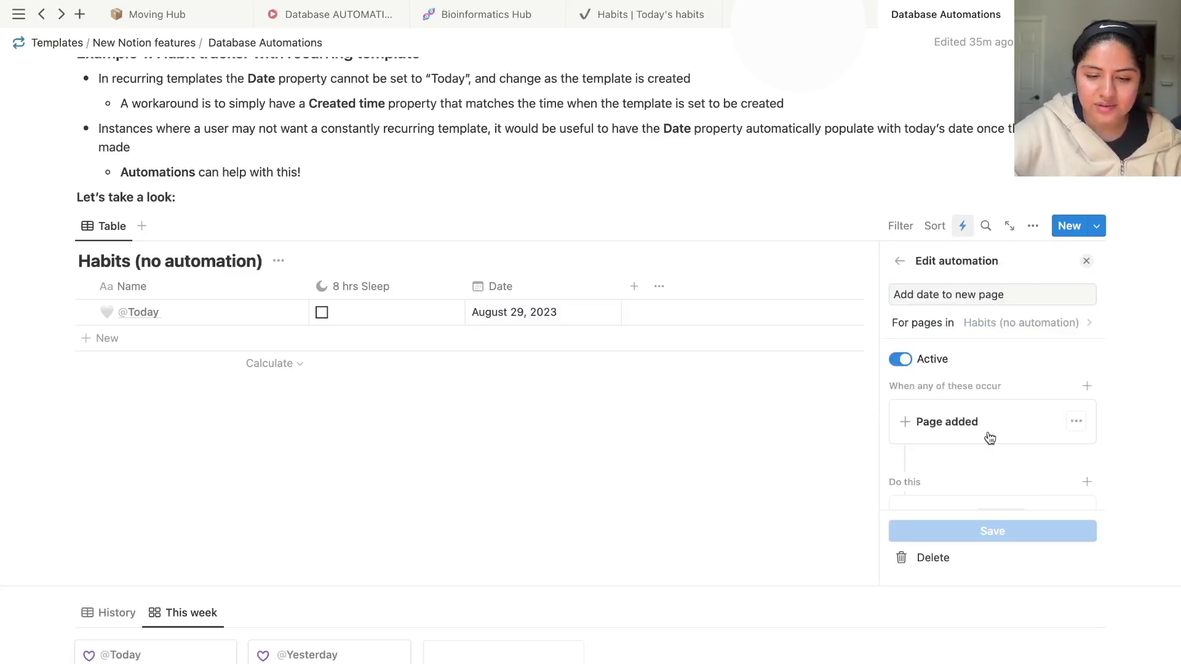
pyautogui.click(900, 261)
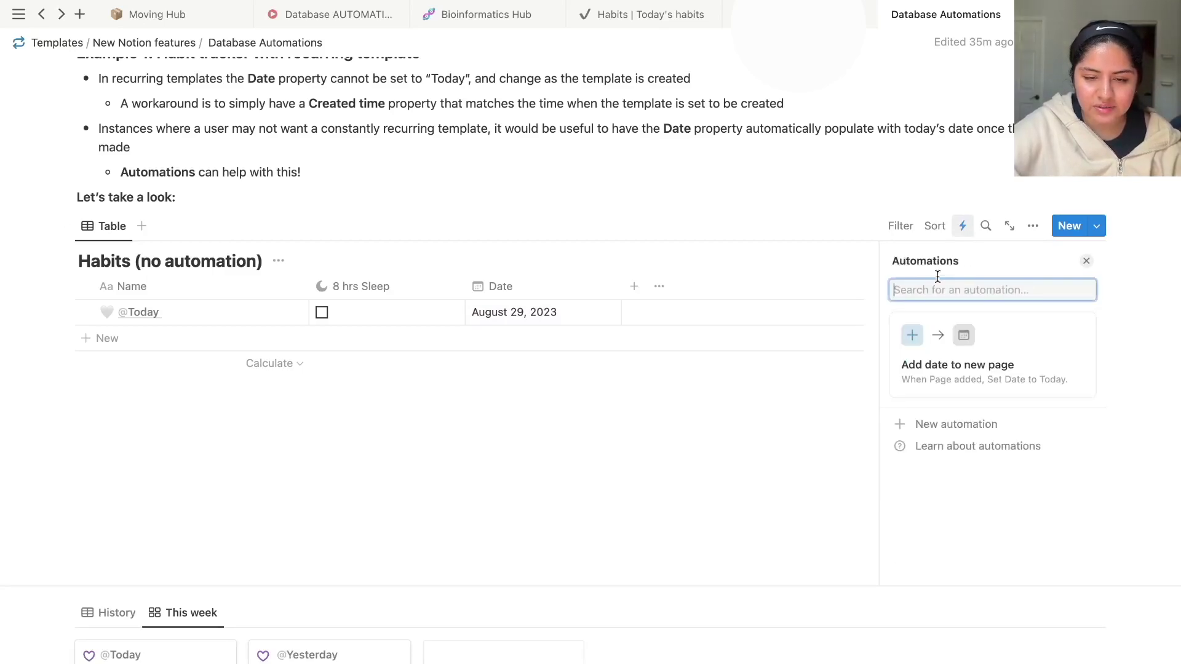
pyautogui.click(1087, 260)
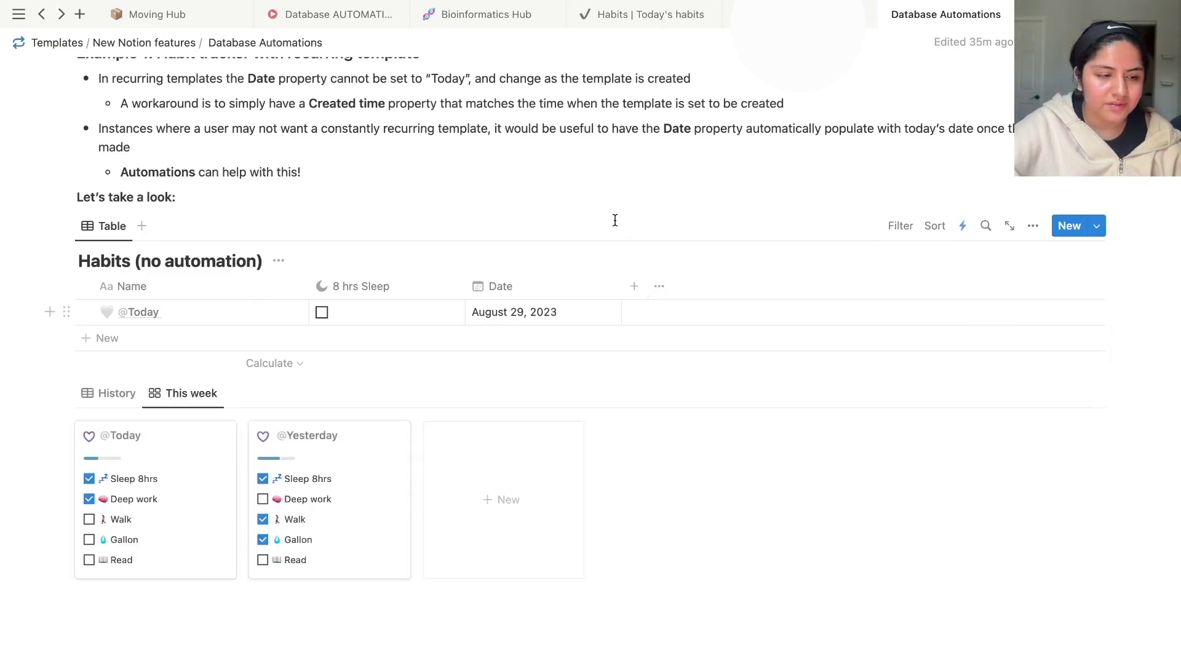
pyautogui.click(171, 340)
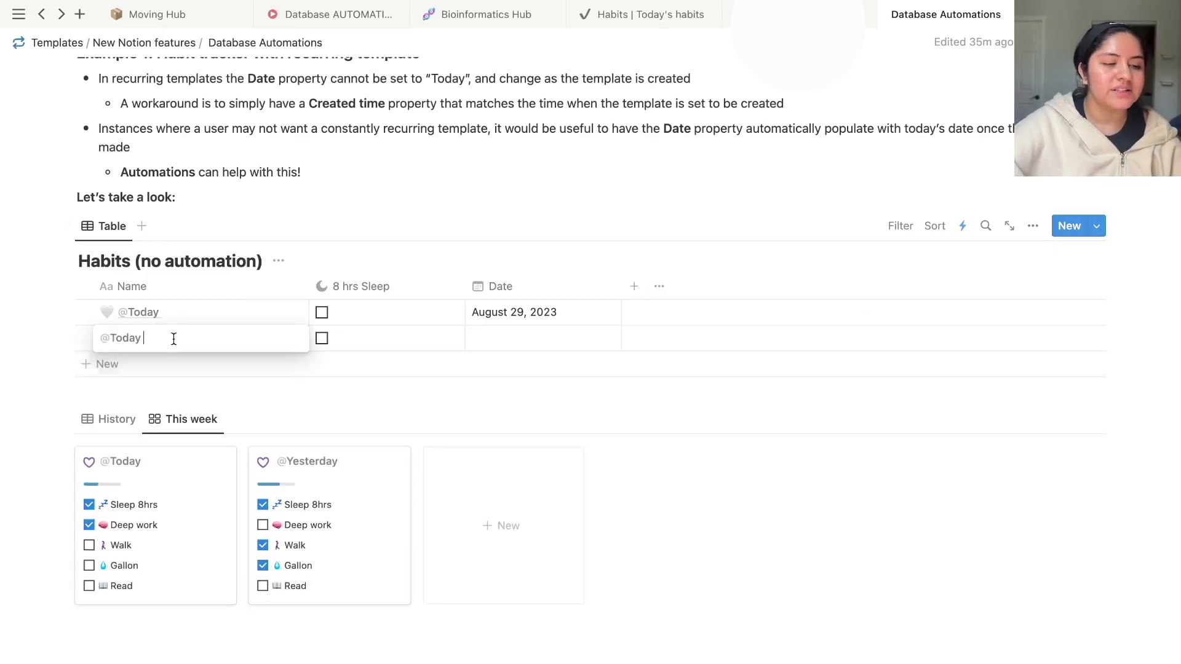
pyautogui.press('Escape')
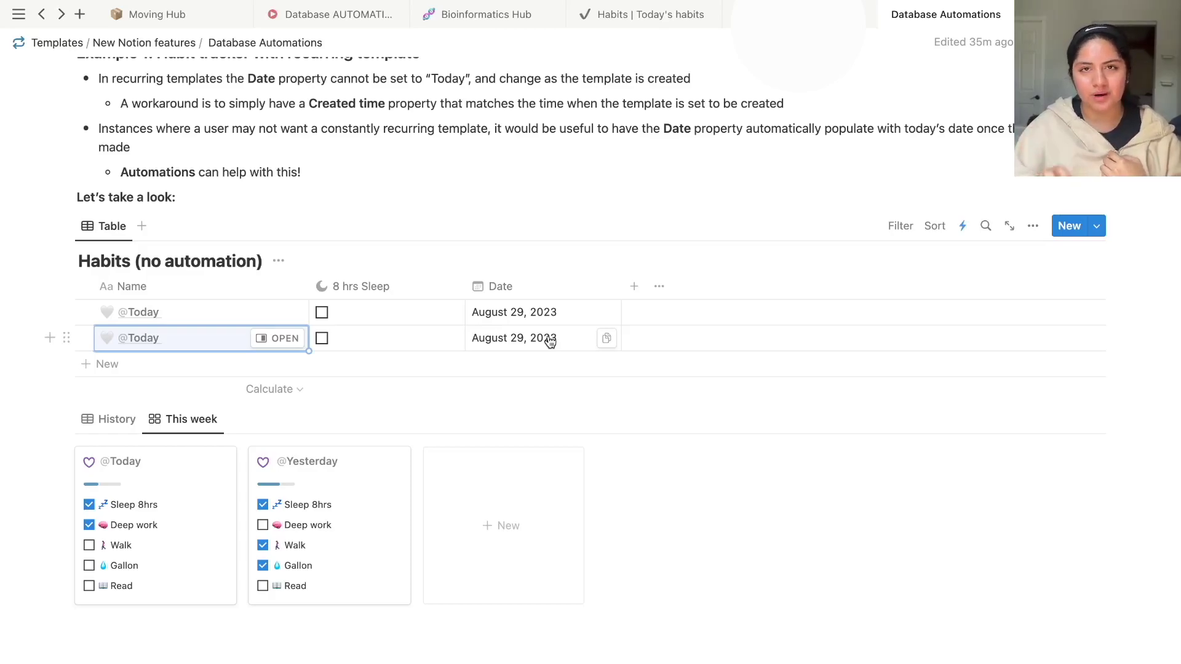
# Switch to History and back, then view This week's 'Date is relative to today: This week' filter
pyautogui.click(126, 425)
pyautogui.click(176, 419)
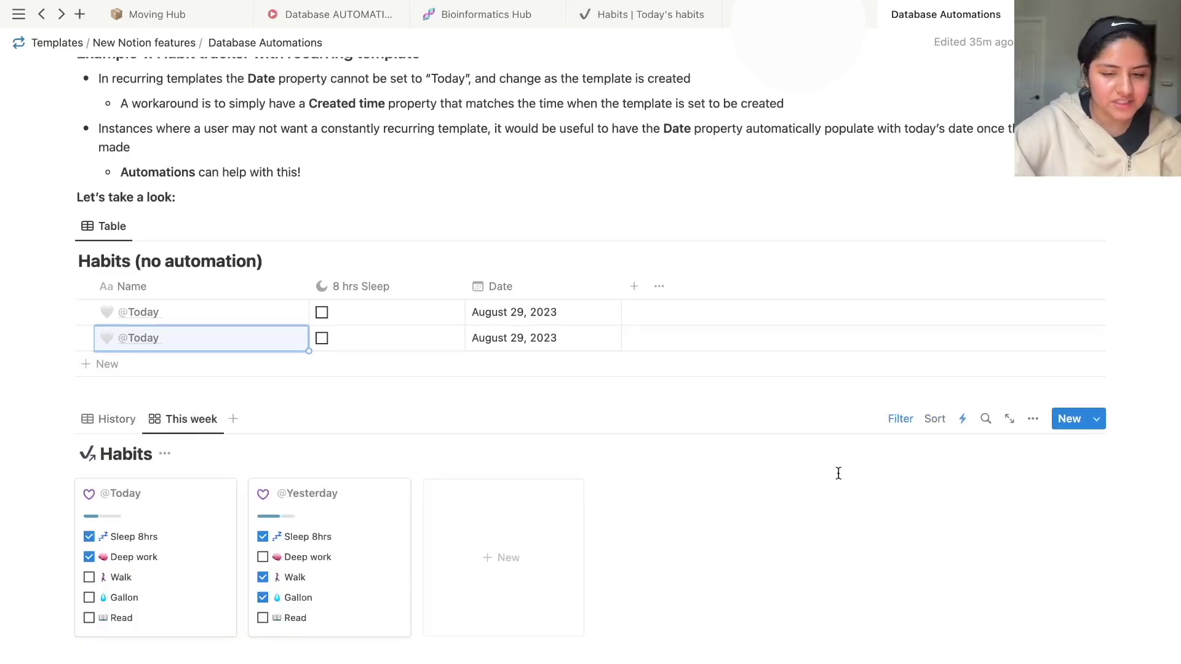
pyautogui.click(900, 420)
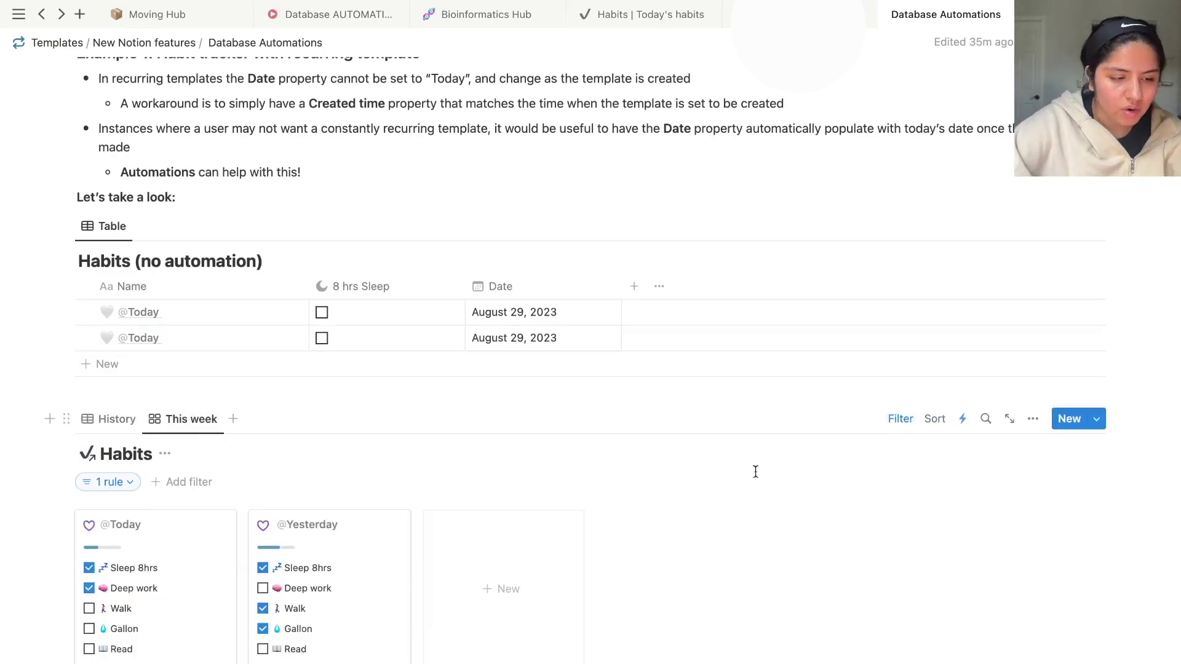
pyautogui.click(127, 485)
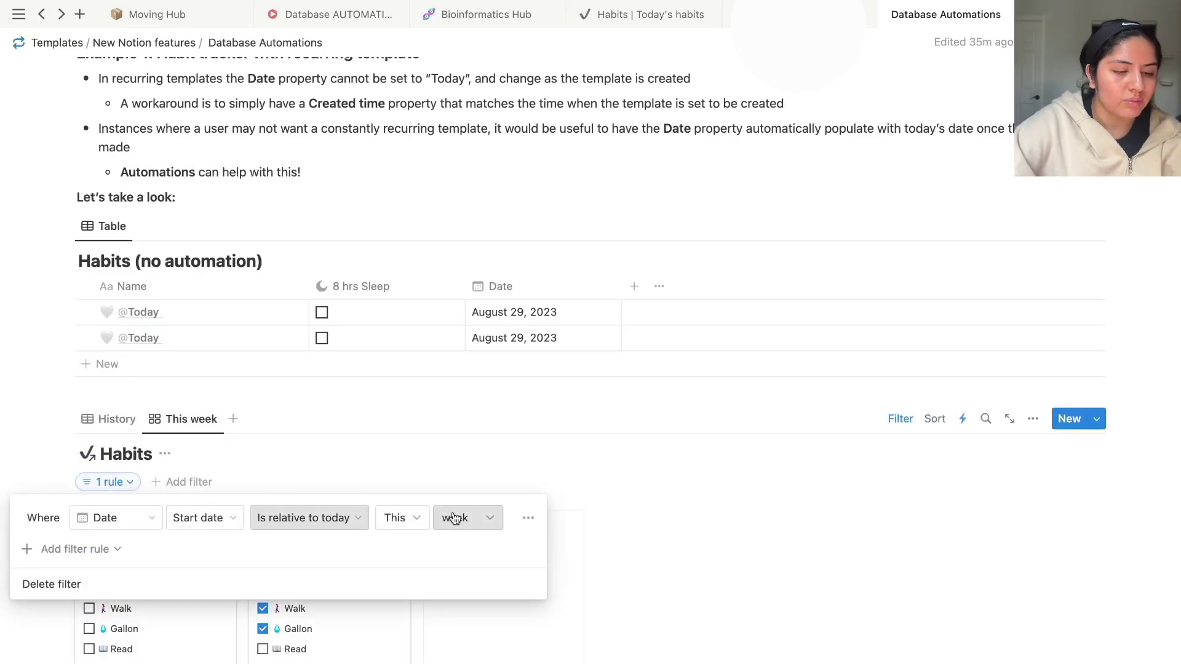
pyautogui.click(448, 464)
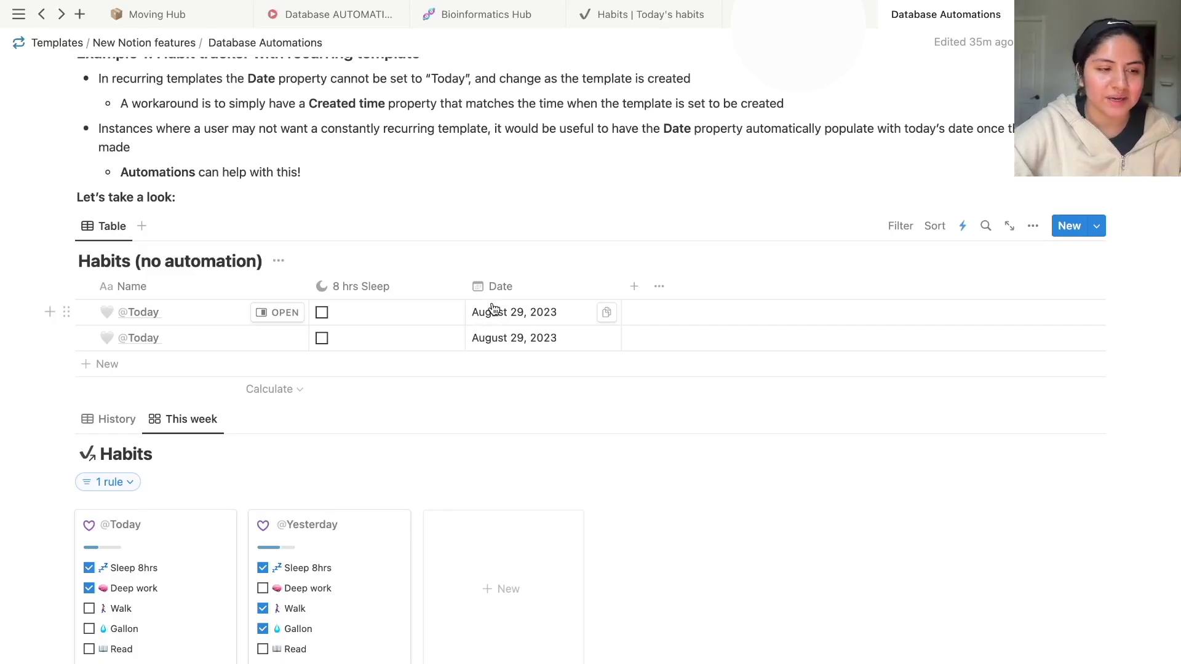
# Start a new Habits (no automation) automation and browse the triggers without choosing one
pyautogui.scroll(3, 1093, 362)
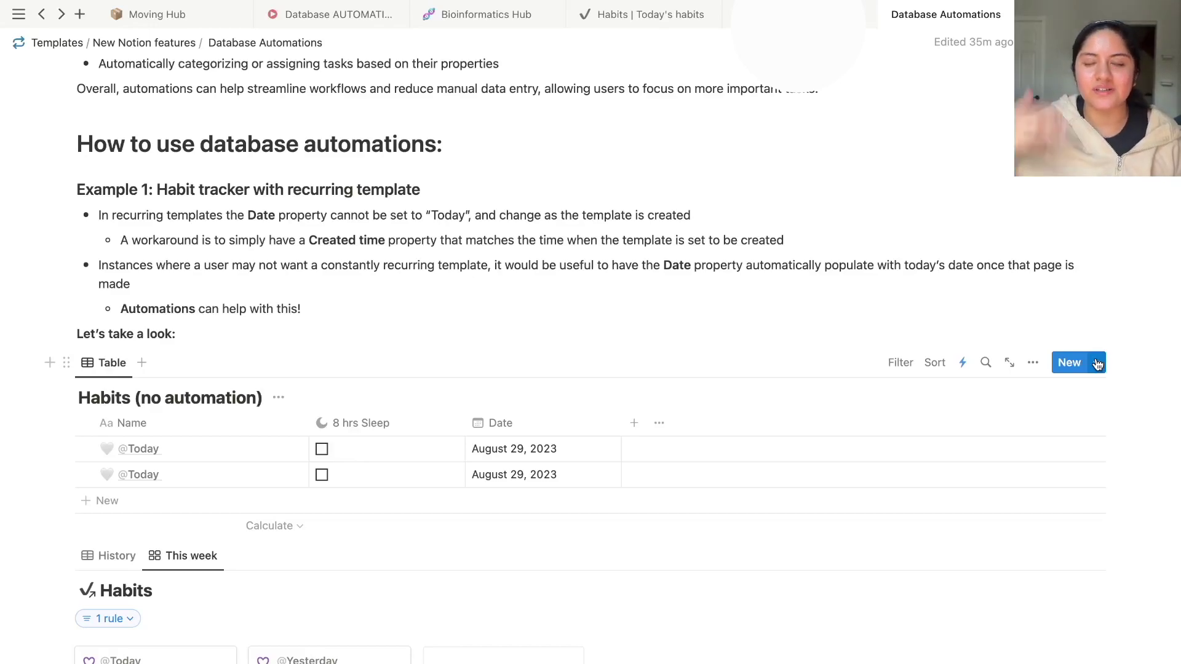
pyautogui.click(963, 363)
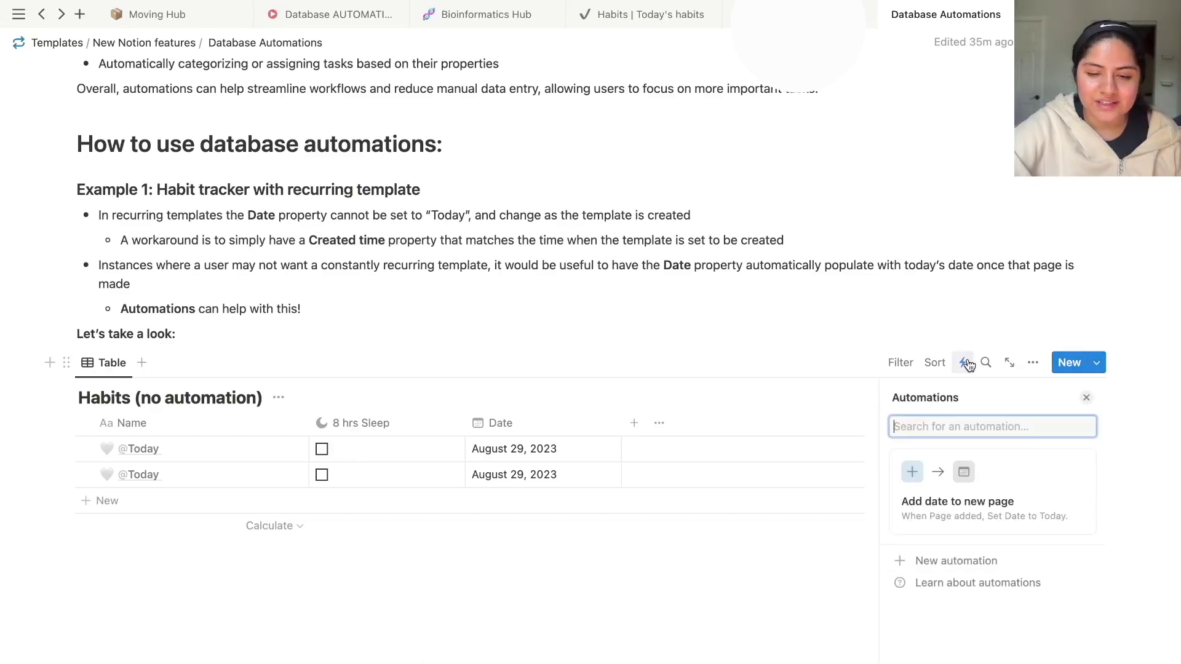
pyautogui.click(976, 558)
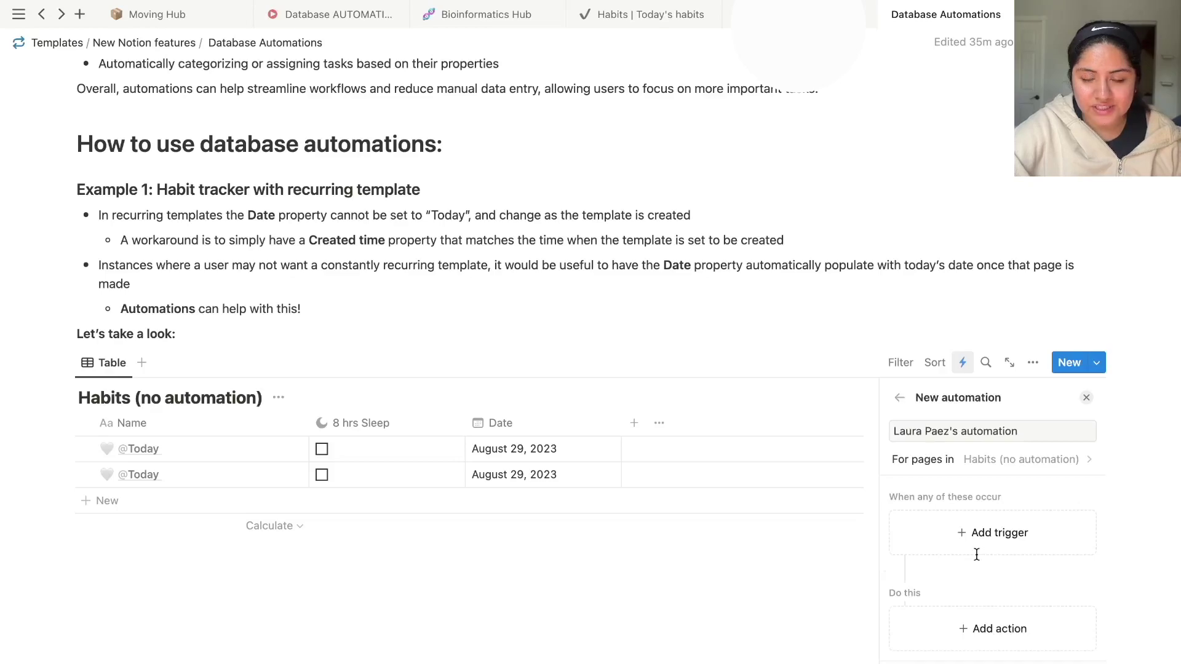
pyautogui.click(997, 525)
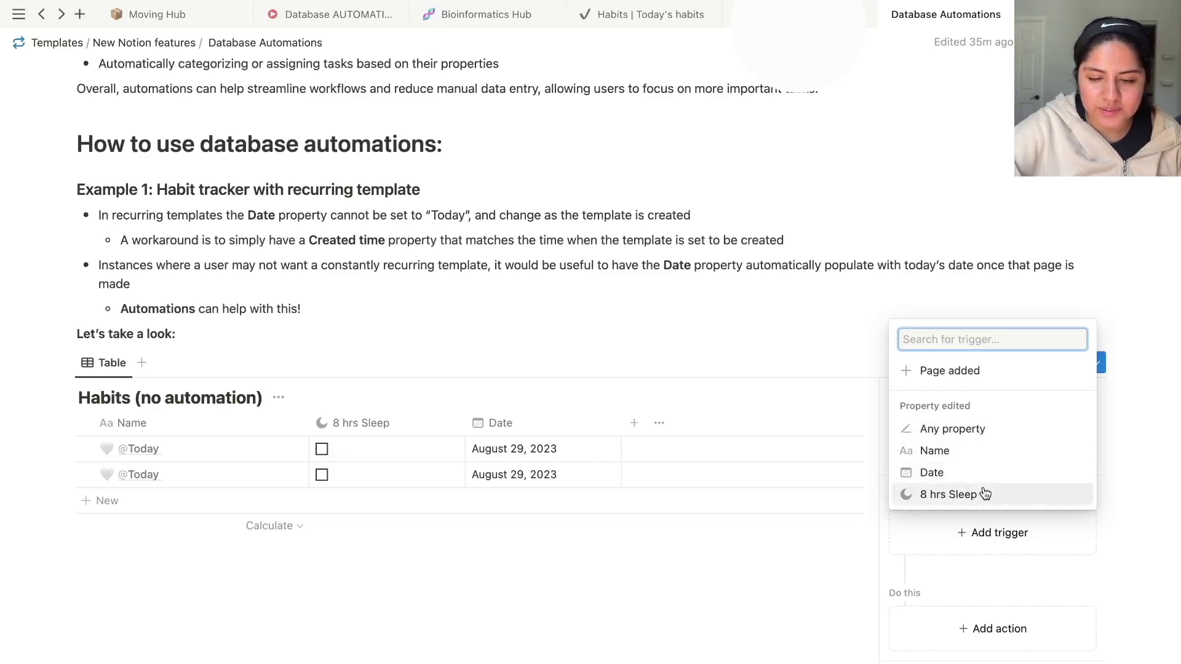
pyautogui.click(997, 569)
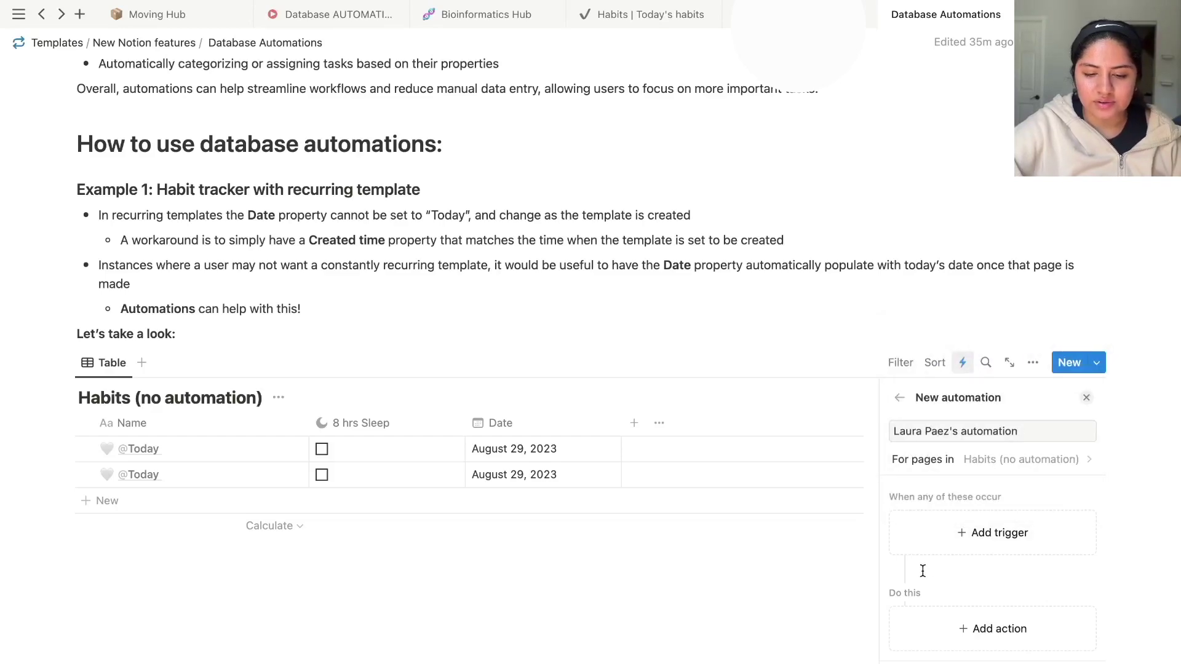
pyautogui.click(963, 624)
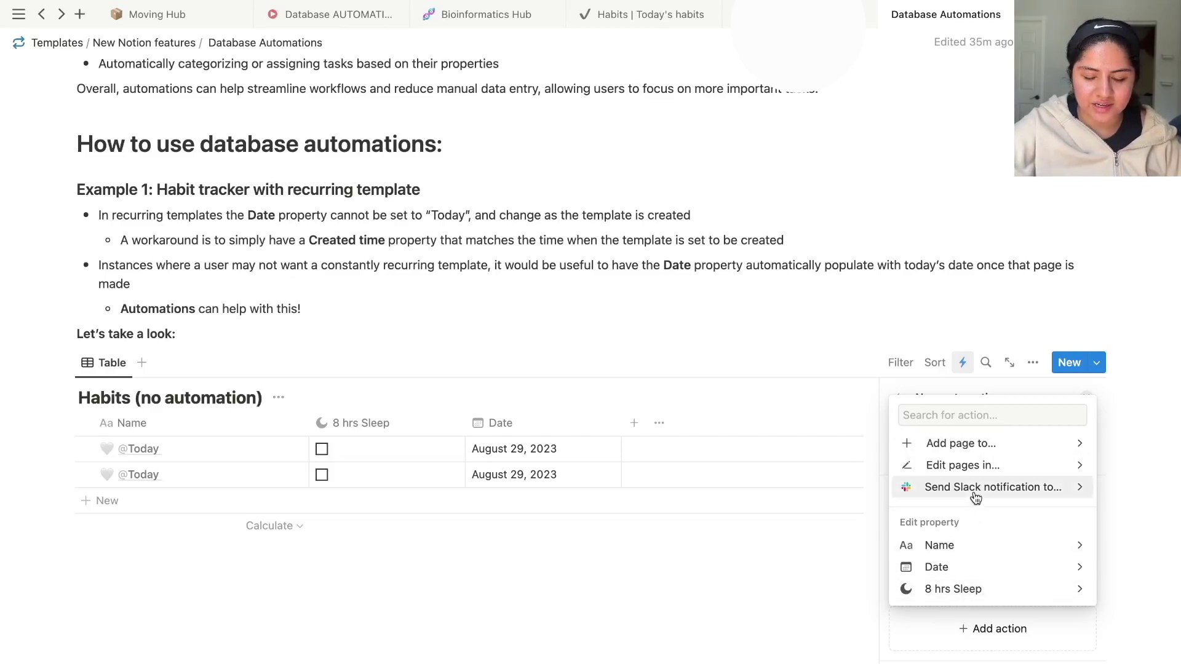
pyautogui.click(972, 466)
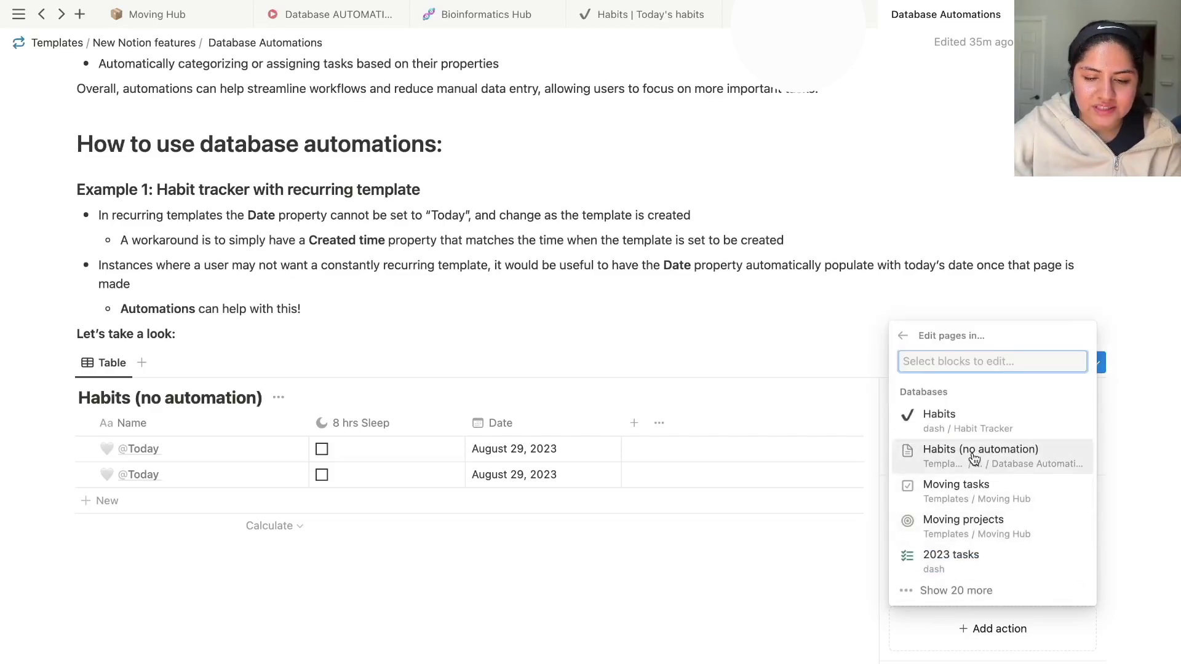
pyautogui.click(966, 556)
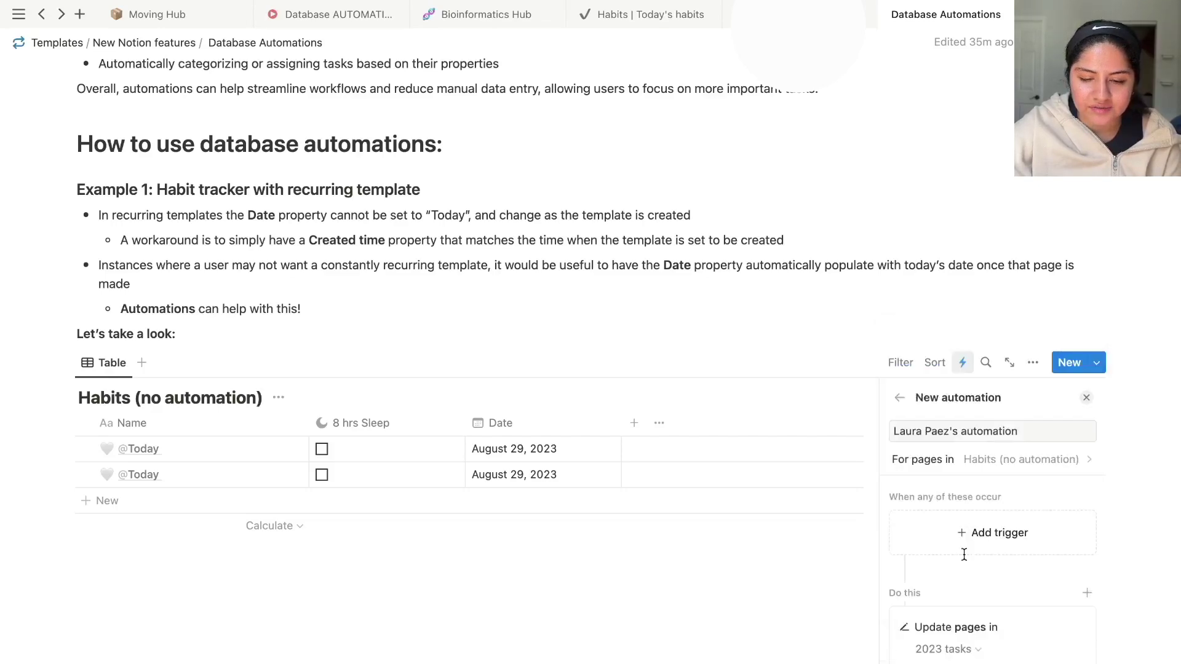
pyautogui.scroll(-3, 981, 526)
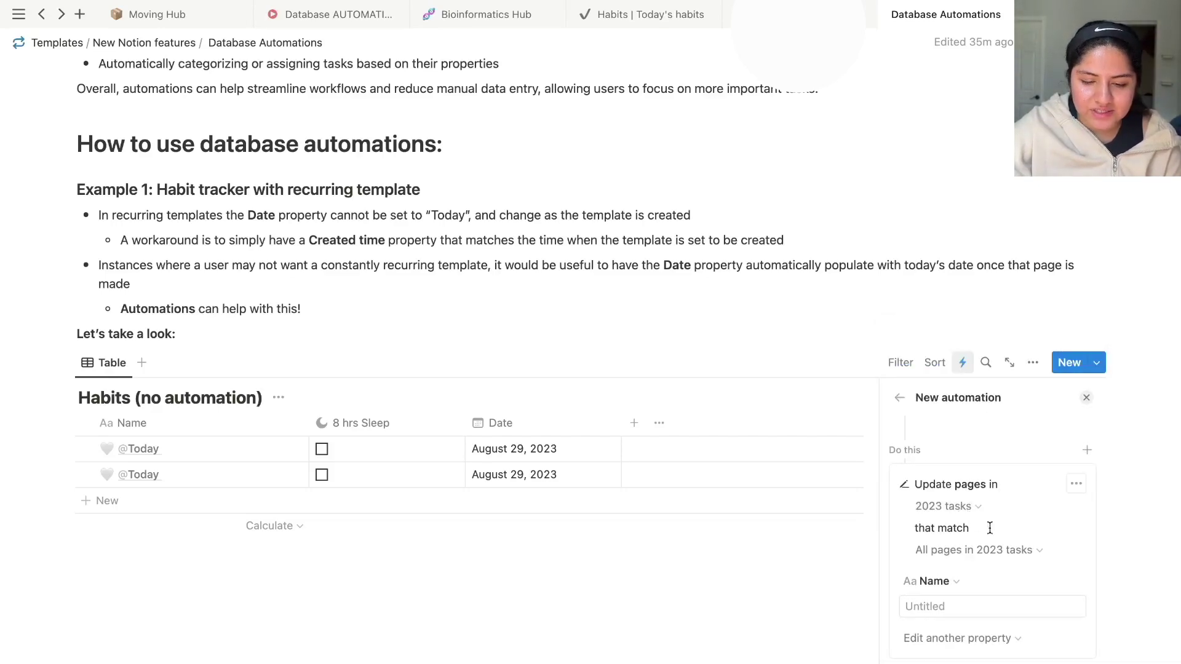
pyautogui.click(973, 549)
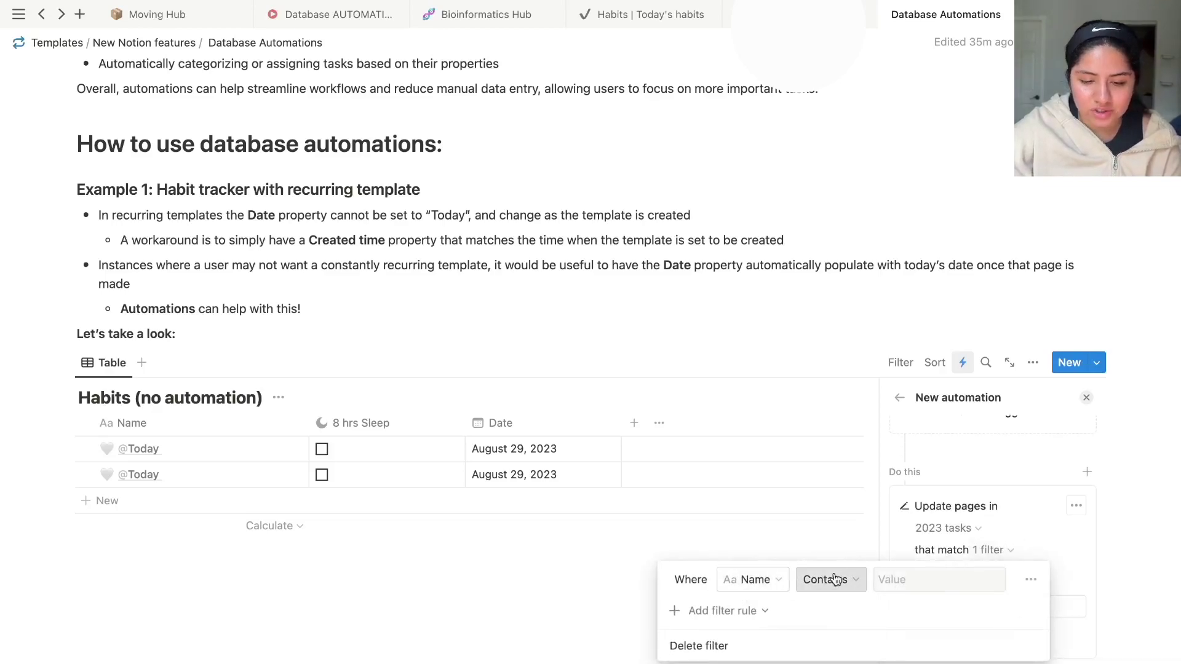
pyautogui.click(941, 556)
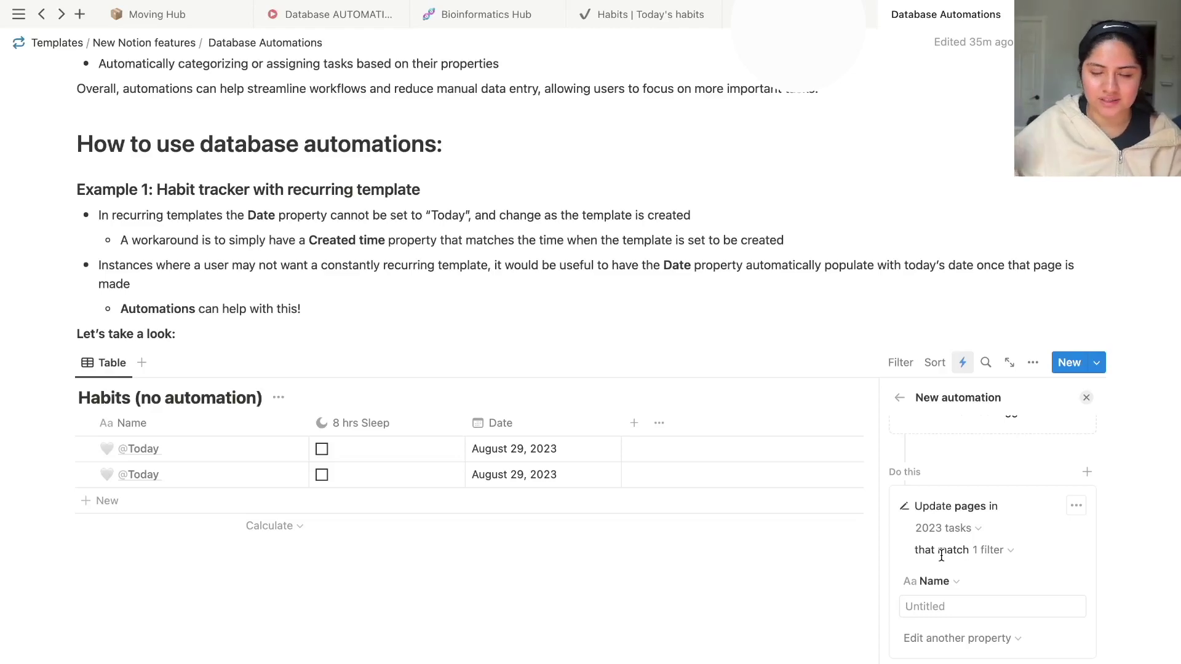
pyautogui.click(935, 582)
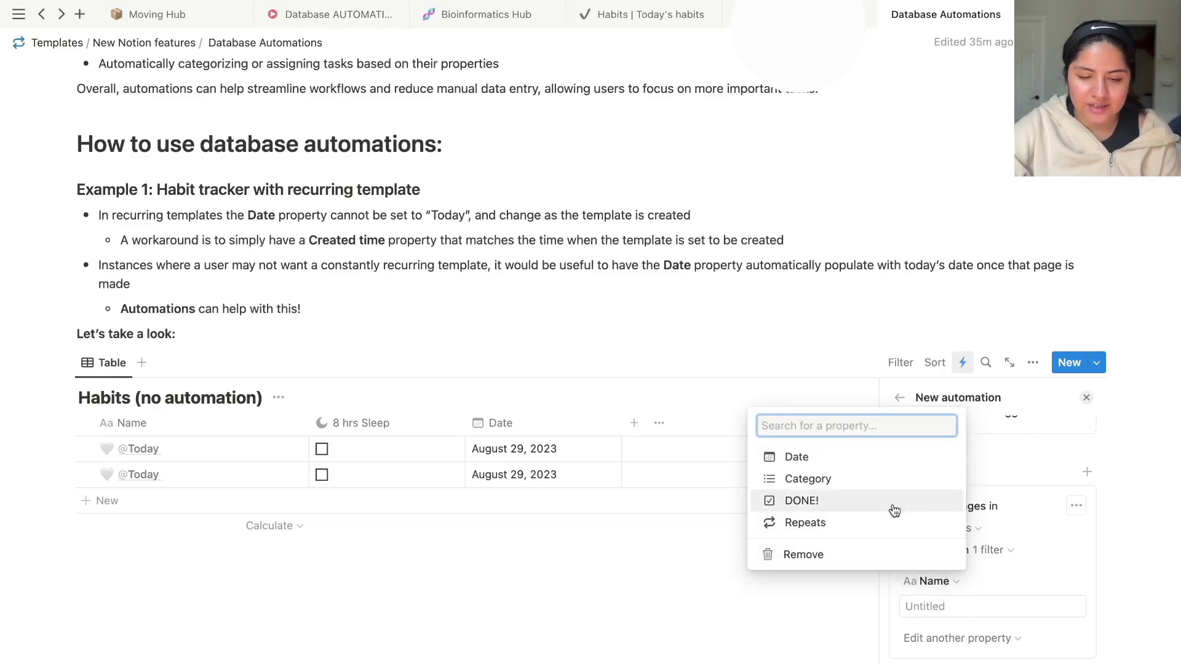
pyautogui.click(1033, 575)
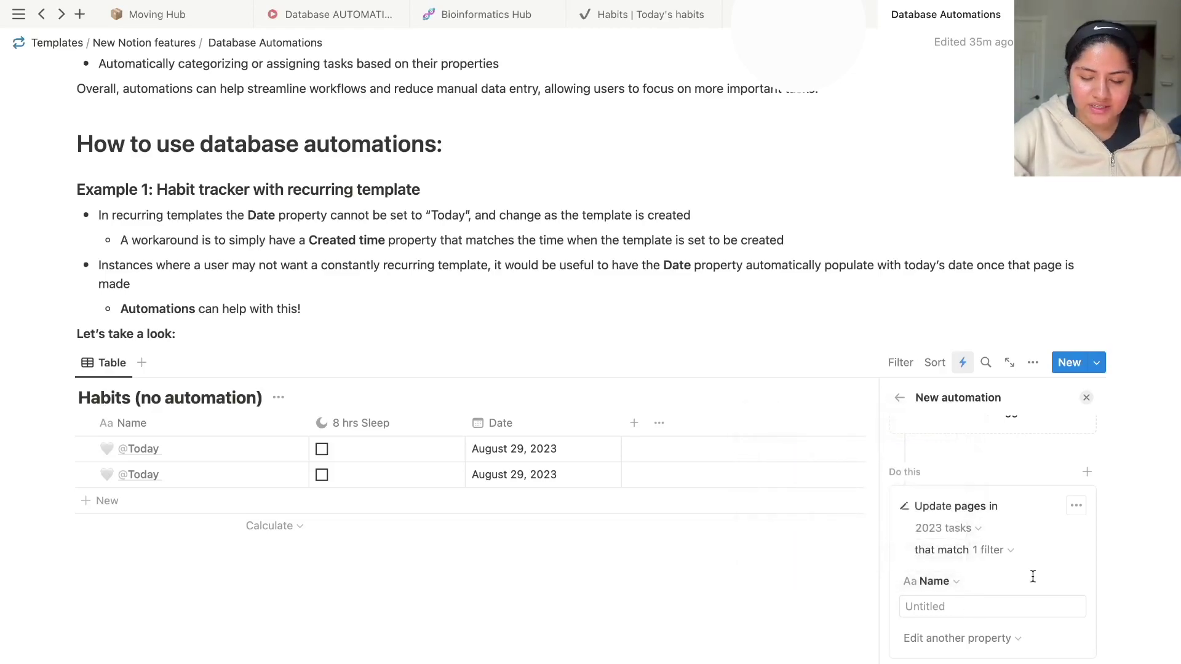
pyautogui.click(1070, 508)
pyautogui.click(1073, 534)
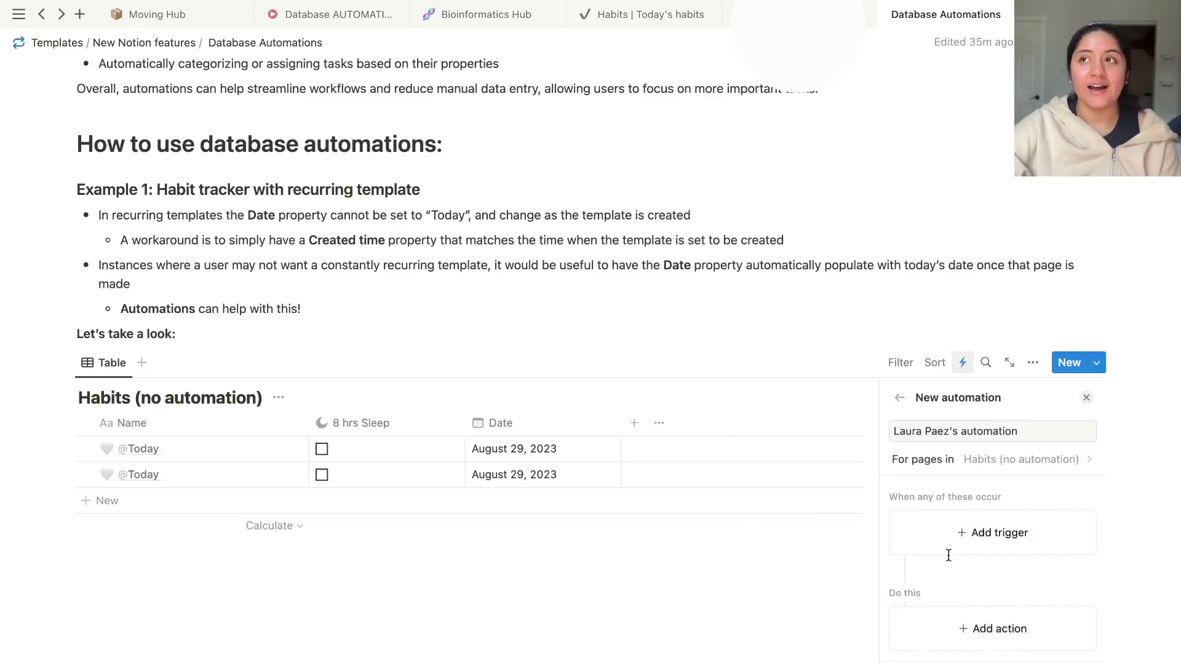